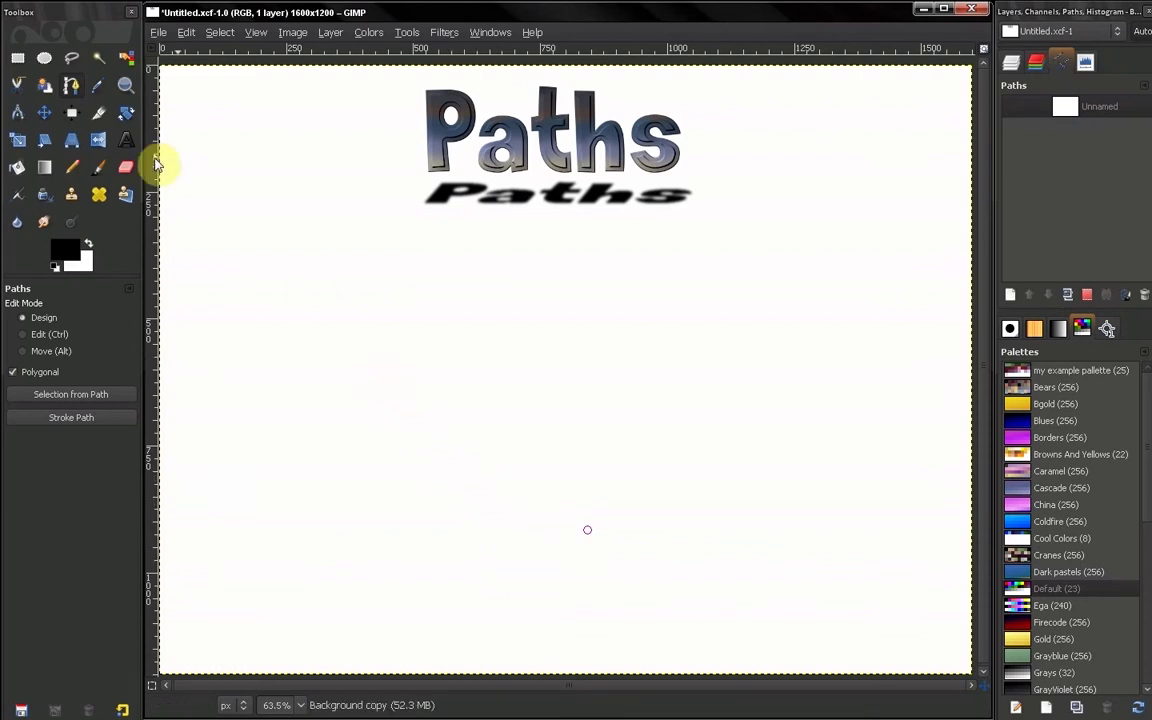
# Select the Paths tool and delete the empty Unnamed path from the Paths dialog.
pyautogui.click(76, 92)
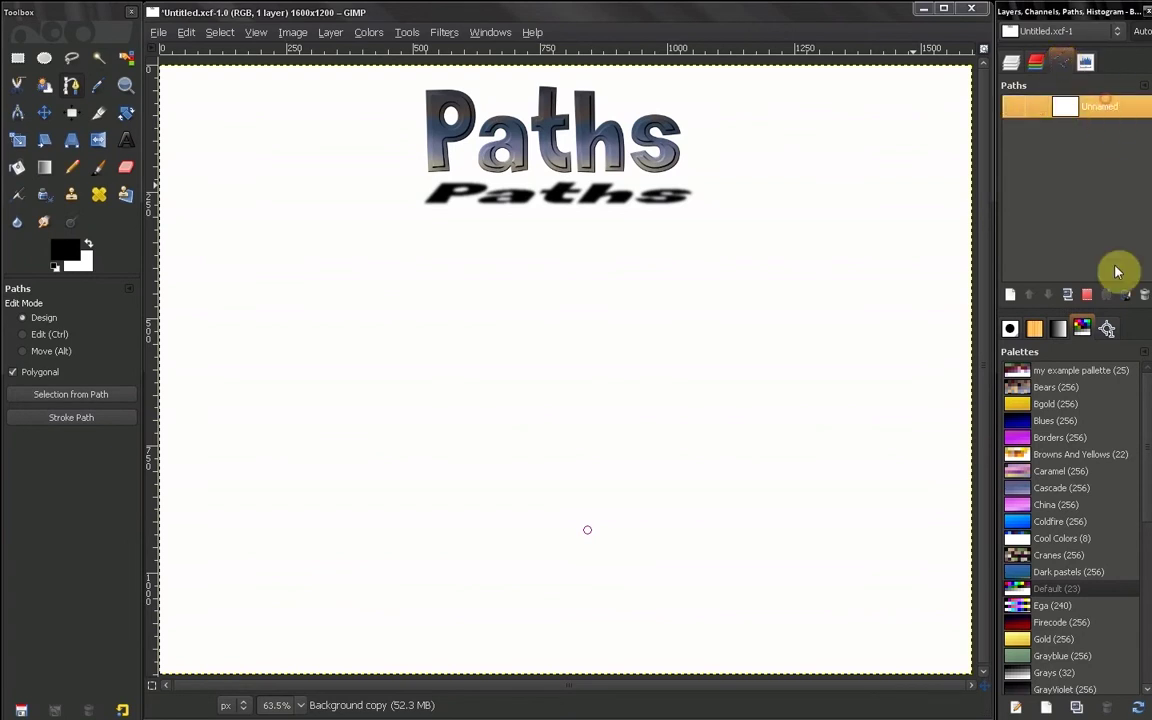
pyautogui.click(1145, 294)
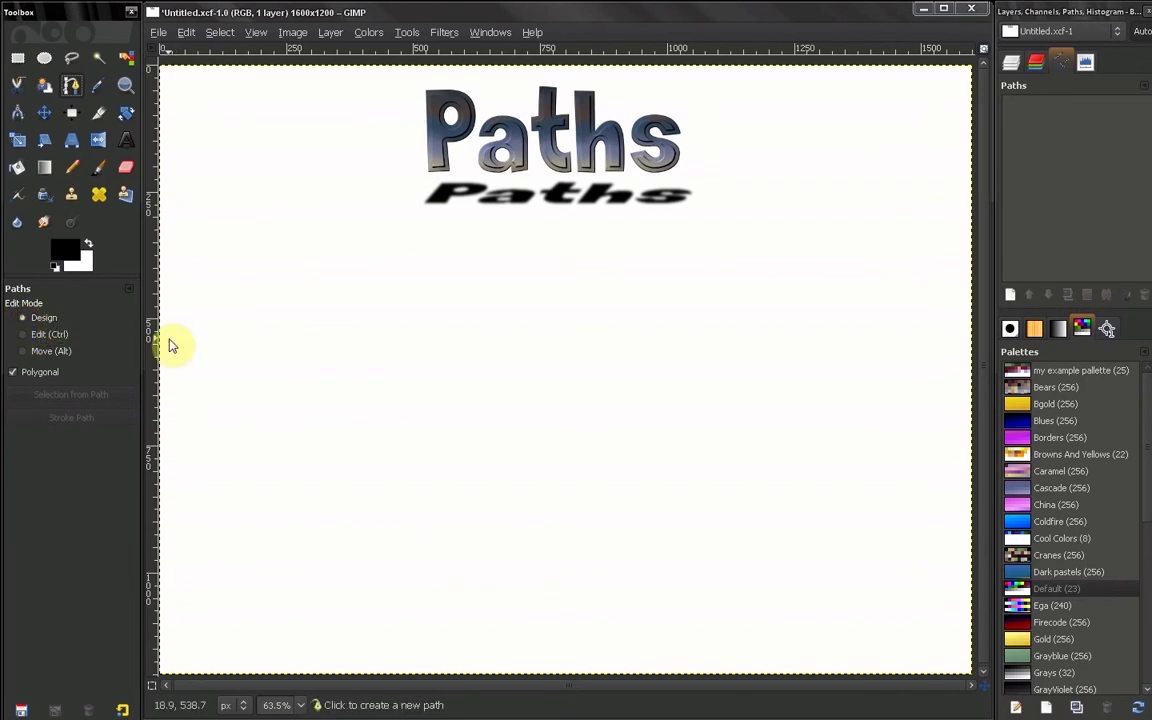
# Place the anchors of an open zigzag path below the Paths text.
pyautogui.click(276, 335)
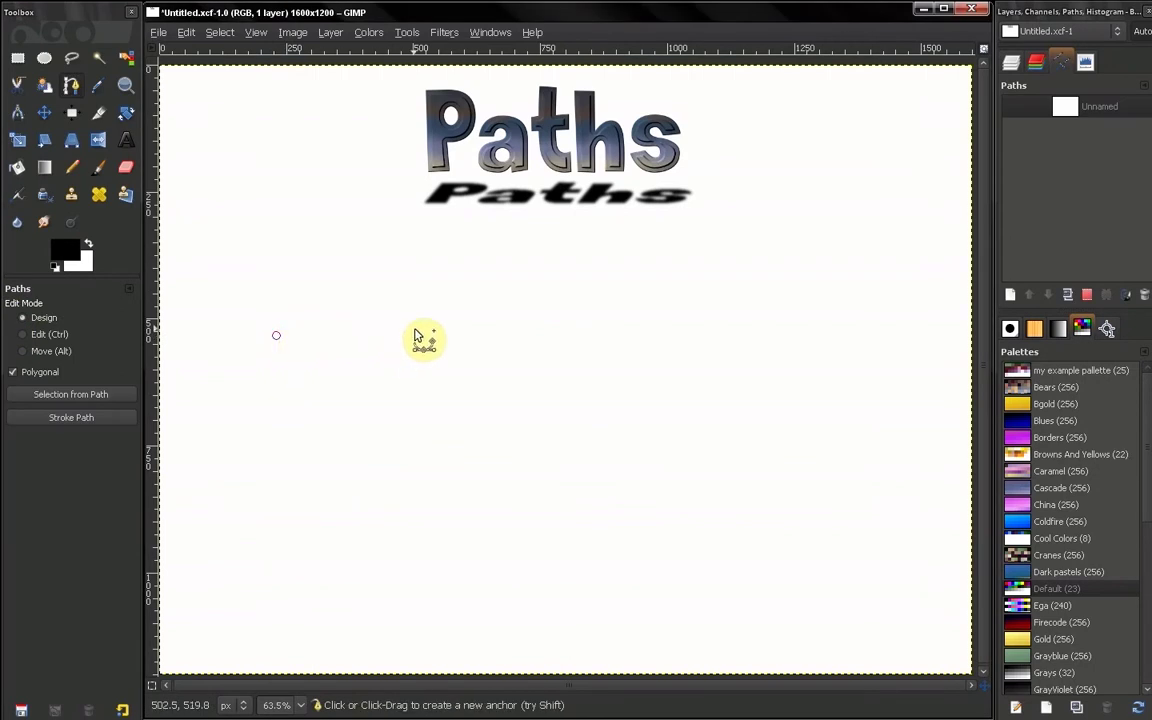
pyautogui.click(510, 276)
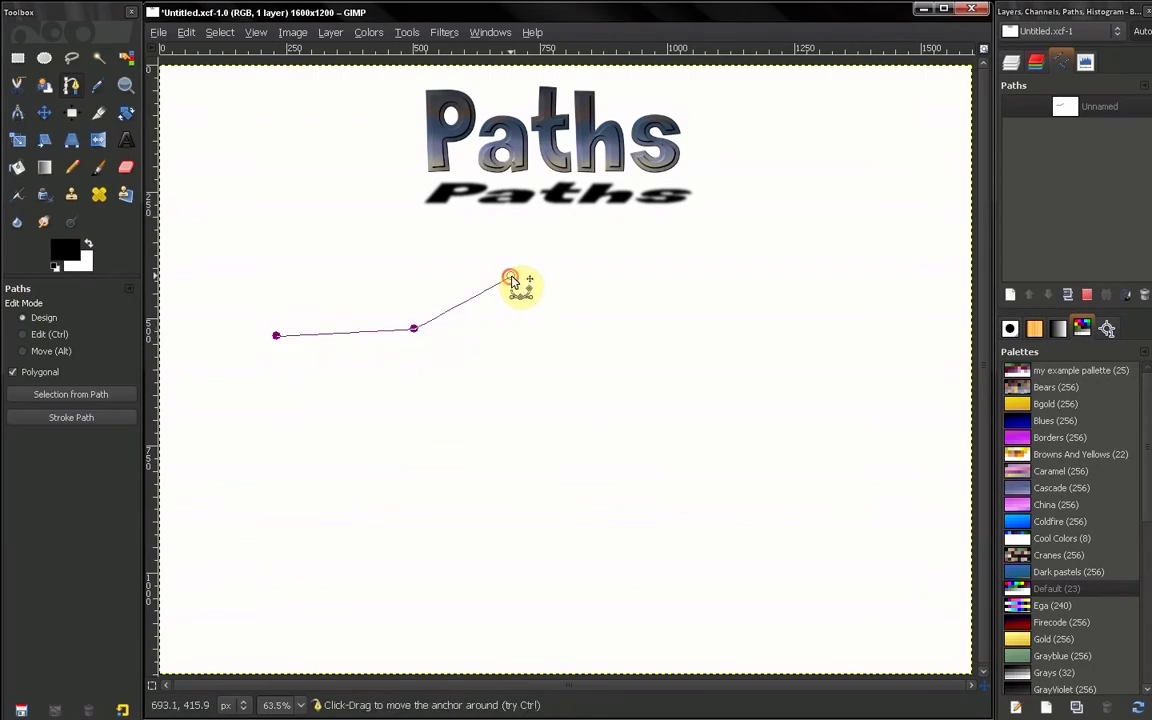
pyautogui.click(655, 294)
pyautogui.click(697, 371)
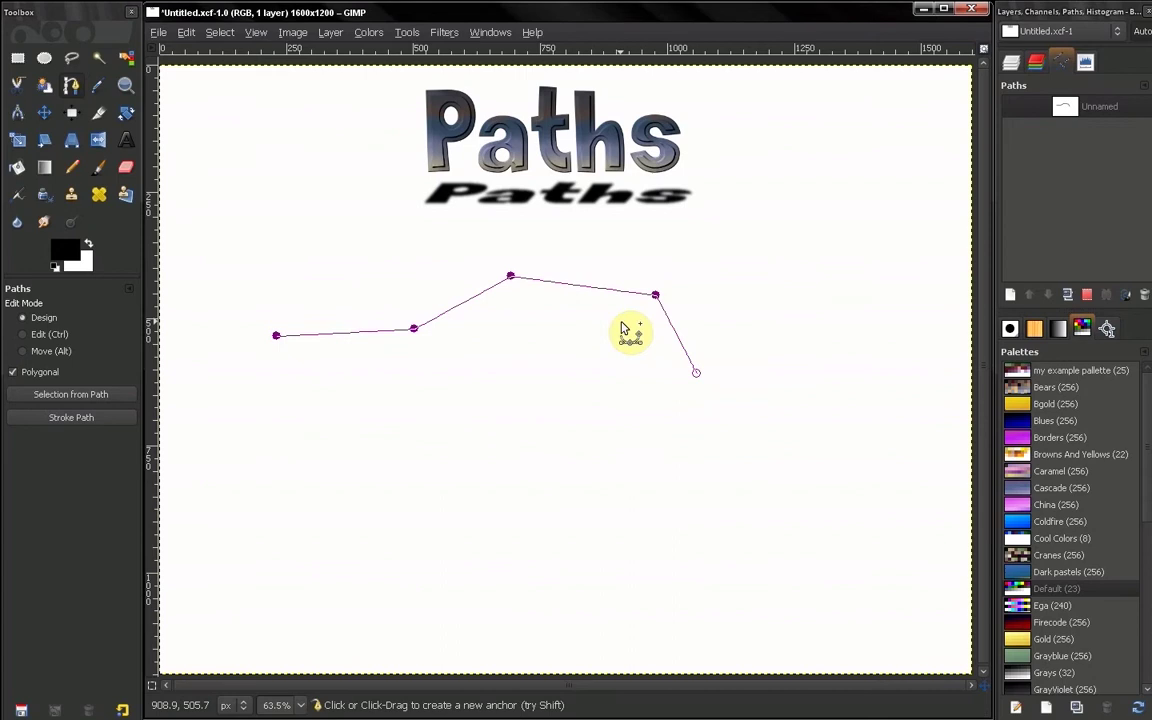
# Enable Polygonal, then raise the second anchor and lower the third into a dip.
pyautogui.click(24, 378)
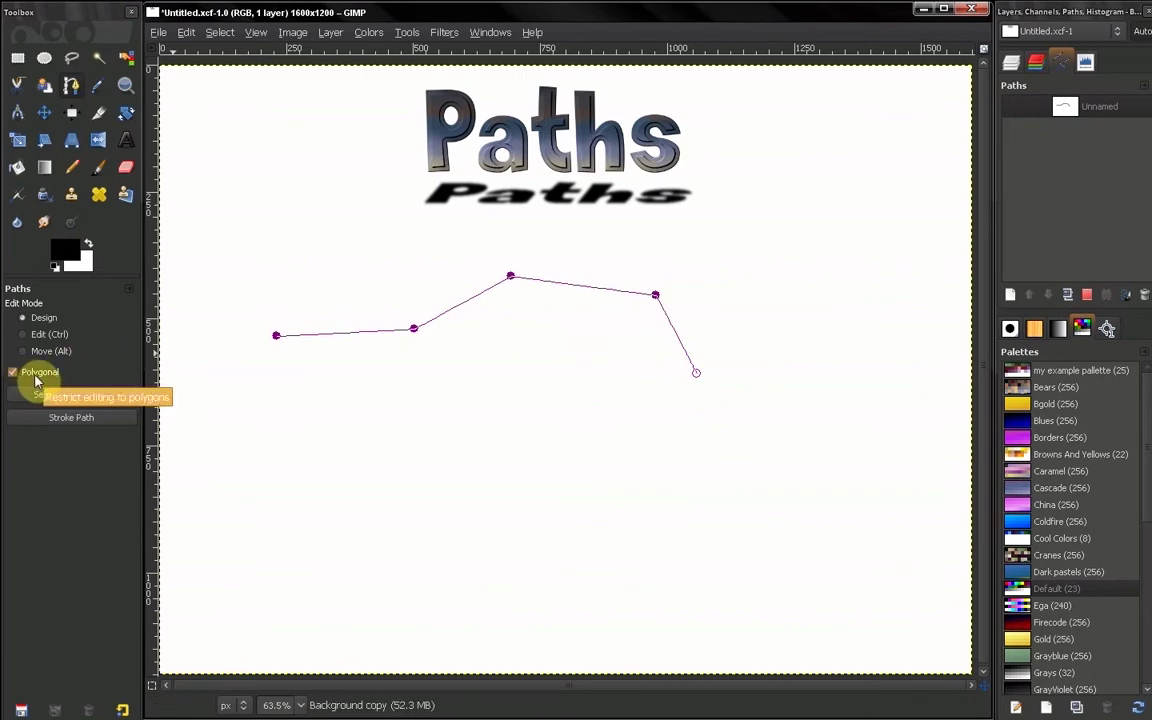
pyautogui.moveTo(413, 328); pyautogui.dragTo(362, 218)
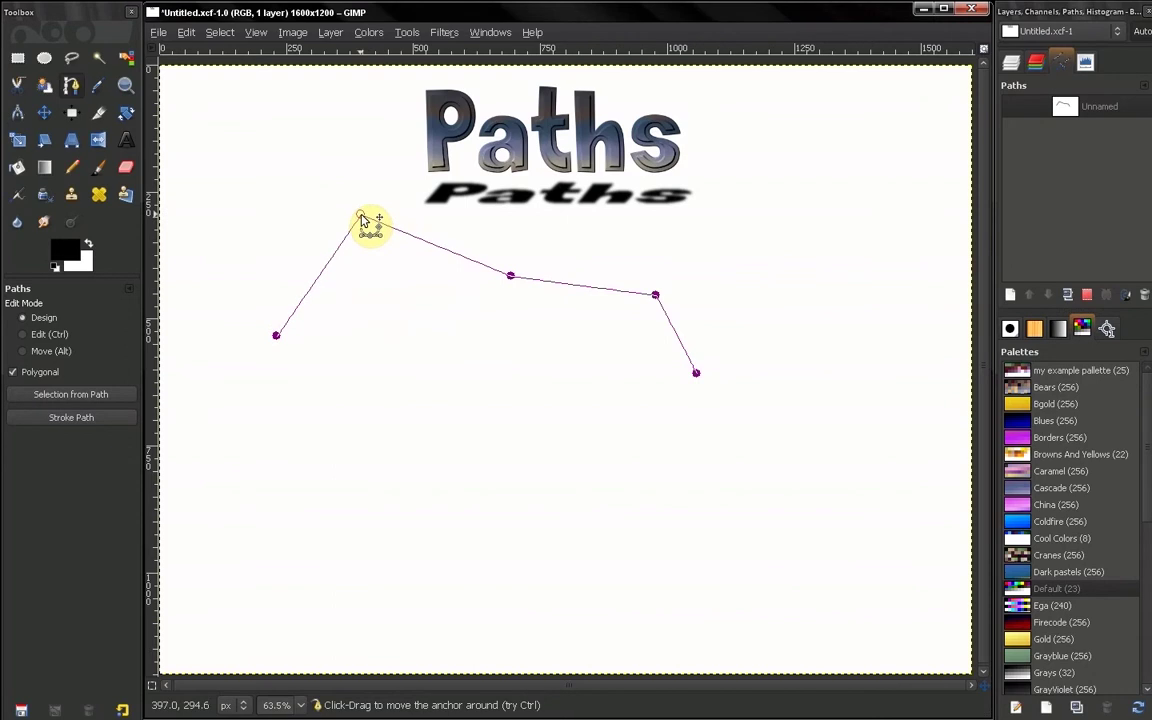
pyautogui.moveTo(511, 276); pyautogui.dragTo(496, 333)
# Turn off Polygonal, round the peak with curve handles, and shift the path down-right.
pyautogui.click(13, 372)
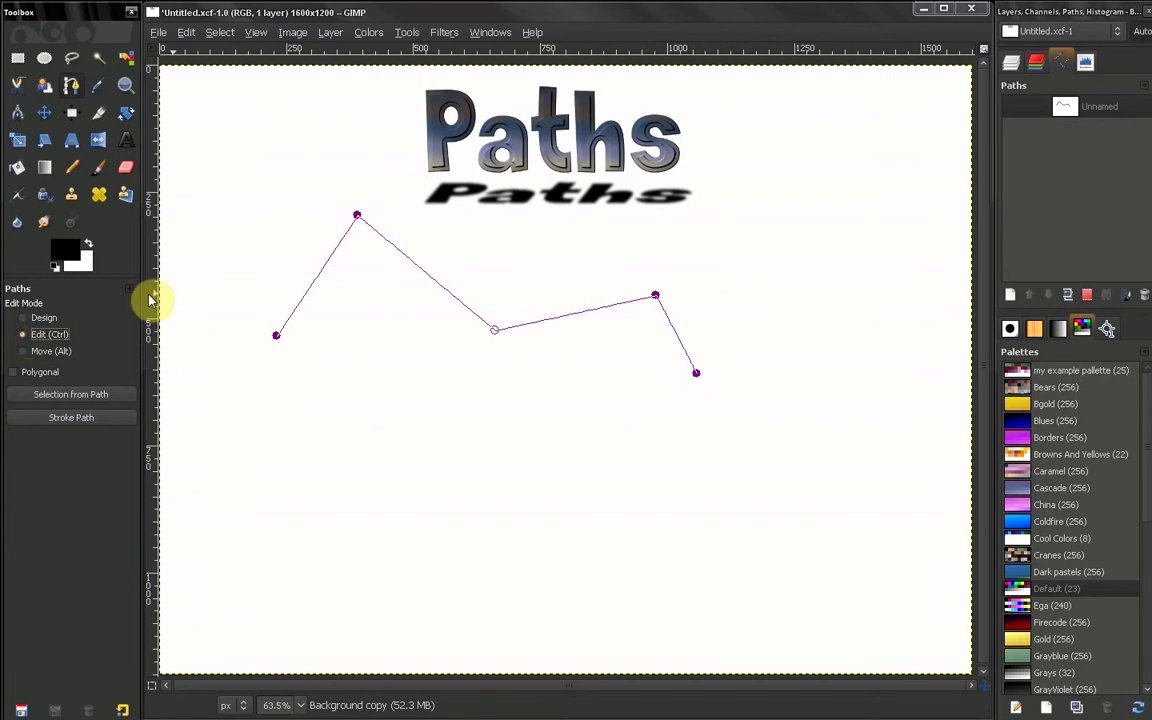
pyautogui.click(38, 334)
pyautogui.moveTo(358, 218); pyautogui.dragTo(441, 212)
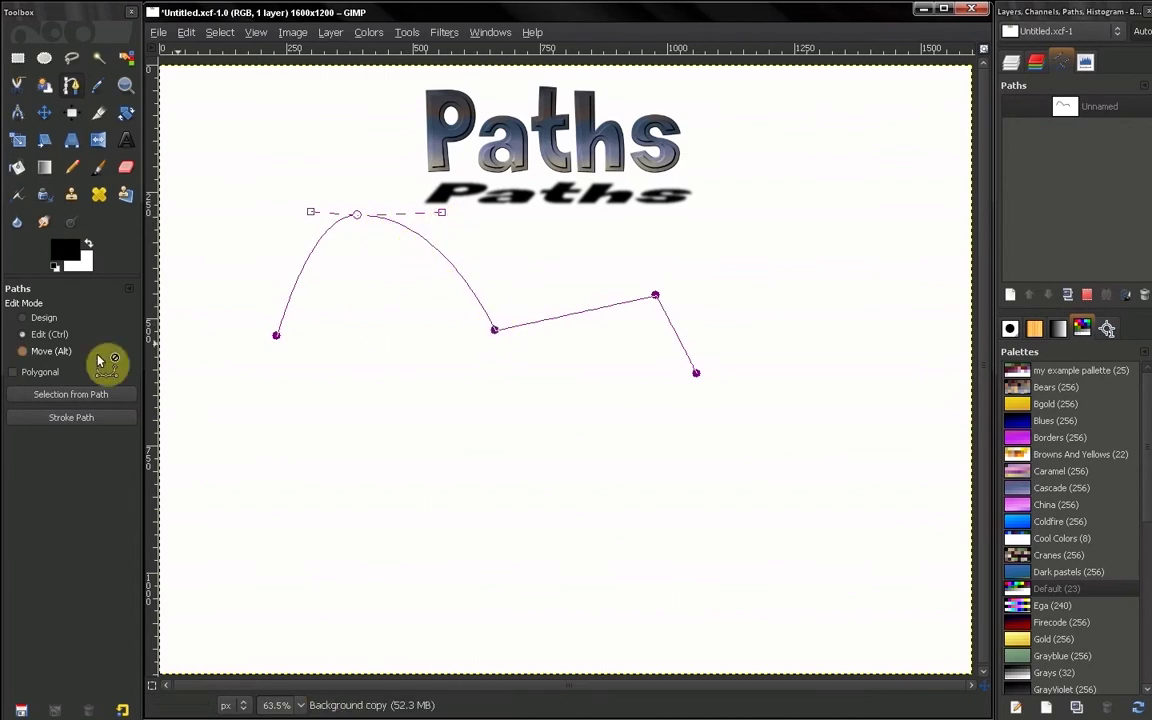
pyautogui.click(22, 351)
pyautogui.moveTo(460, 277); pyautogui.dragTo(473, 336)
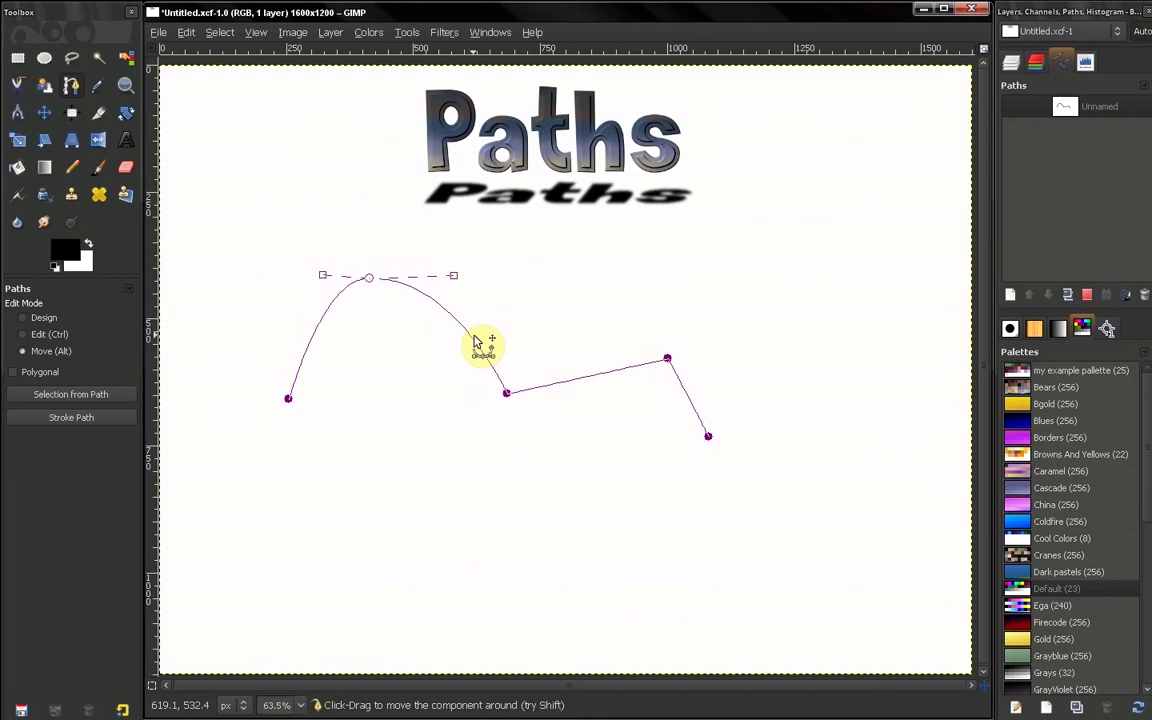
# Delete the dip anchor in Edit mode and select the Unnamed path in the list.
pyautogui.click(37, 335)
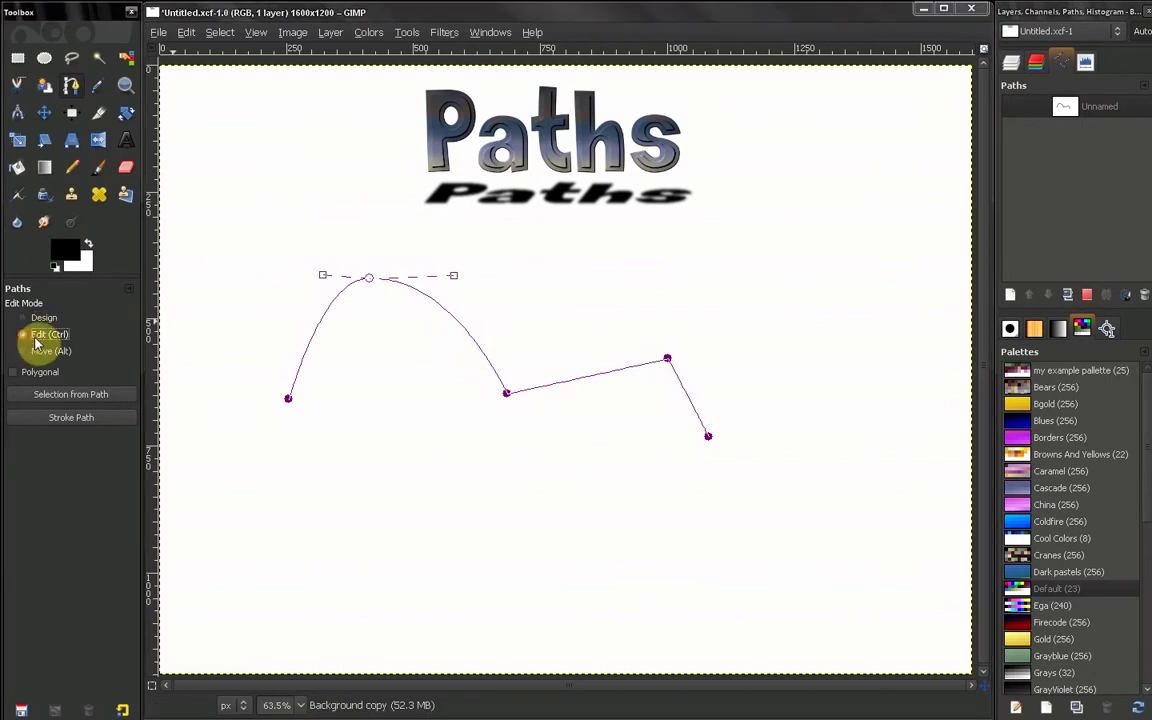
pyautogui.click(507, 395)
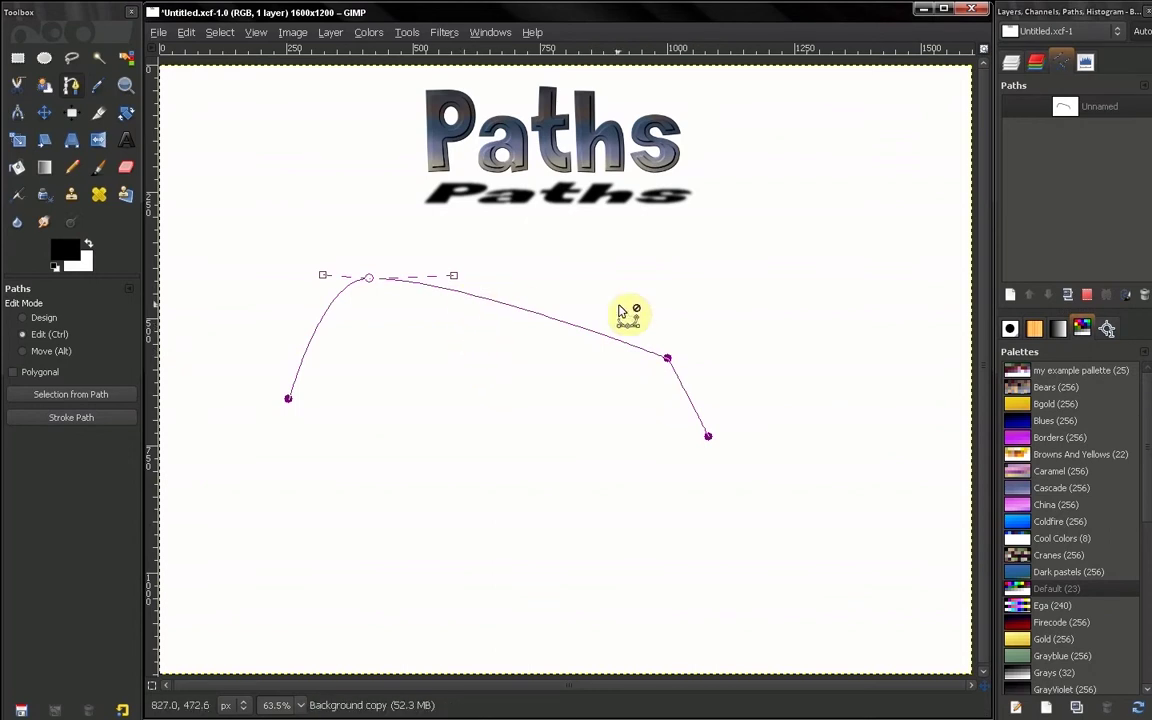
pyautogui.click(1103, 110)
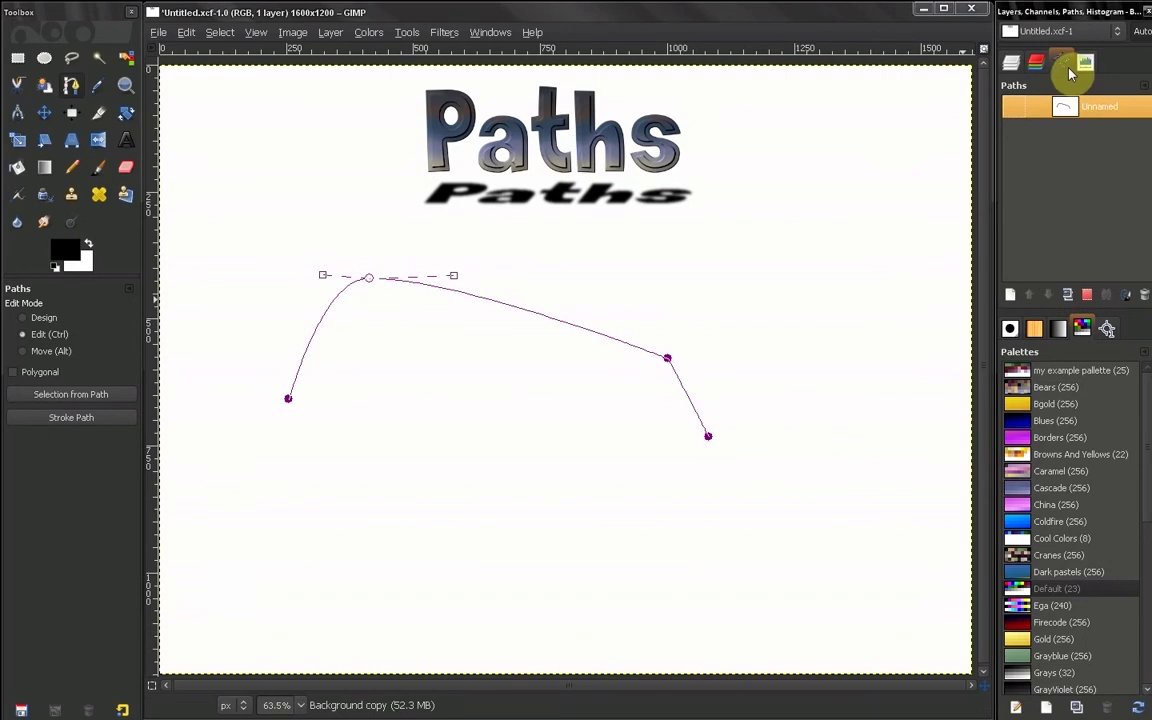
# Delete the old Unnamed path, return to Design mode, and undo a stray path start.
pyautogui.click(1144, 295)
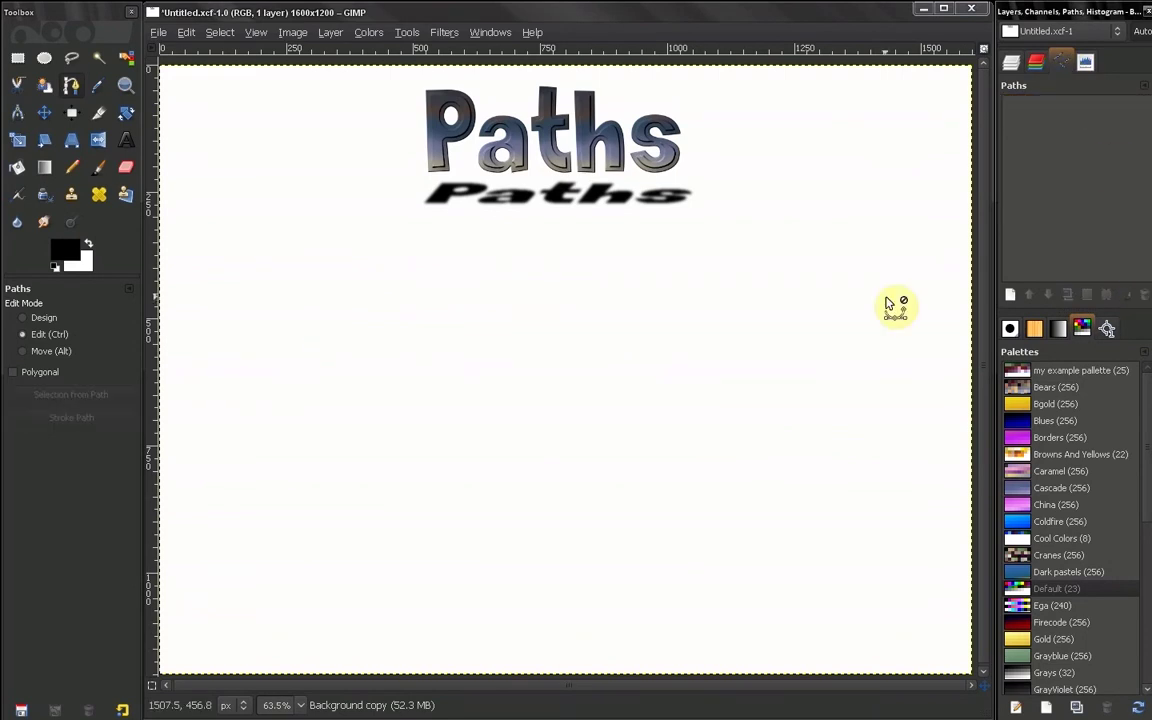
pyautogui.click(30, 318)
pyautogui.click(227, 356)
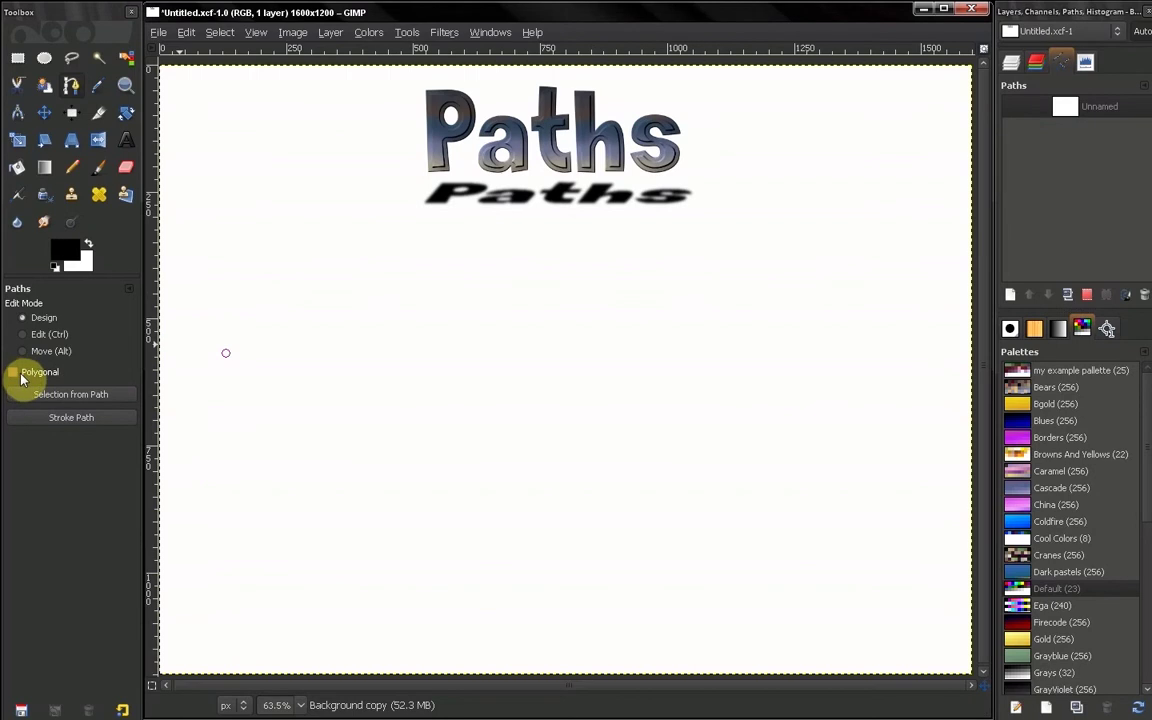
pyautogui.hotkey('ctrl', 'z')
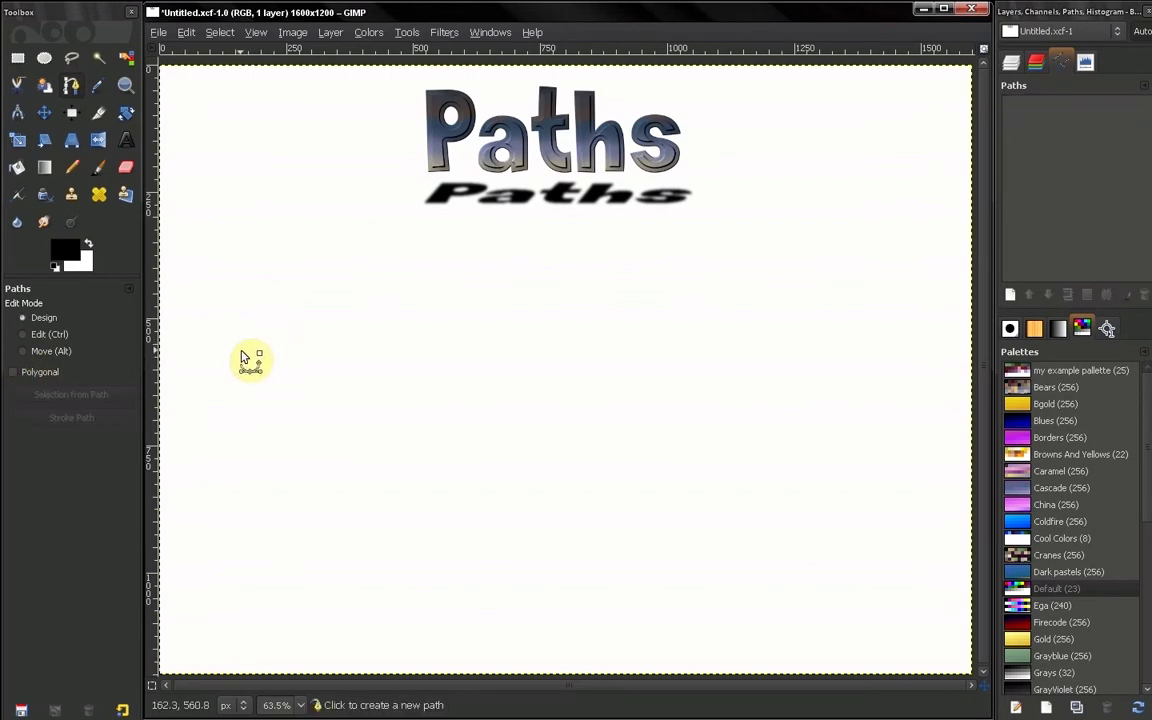
# Drag out a wavy curve across the canvas and remove its extra fourth anchor.
pyautogui.moveTo(239, 351); pyautogui.dragTo(304, 309)
pyautogui.click(455, 360)
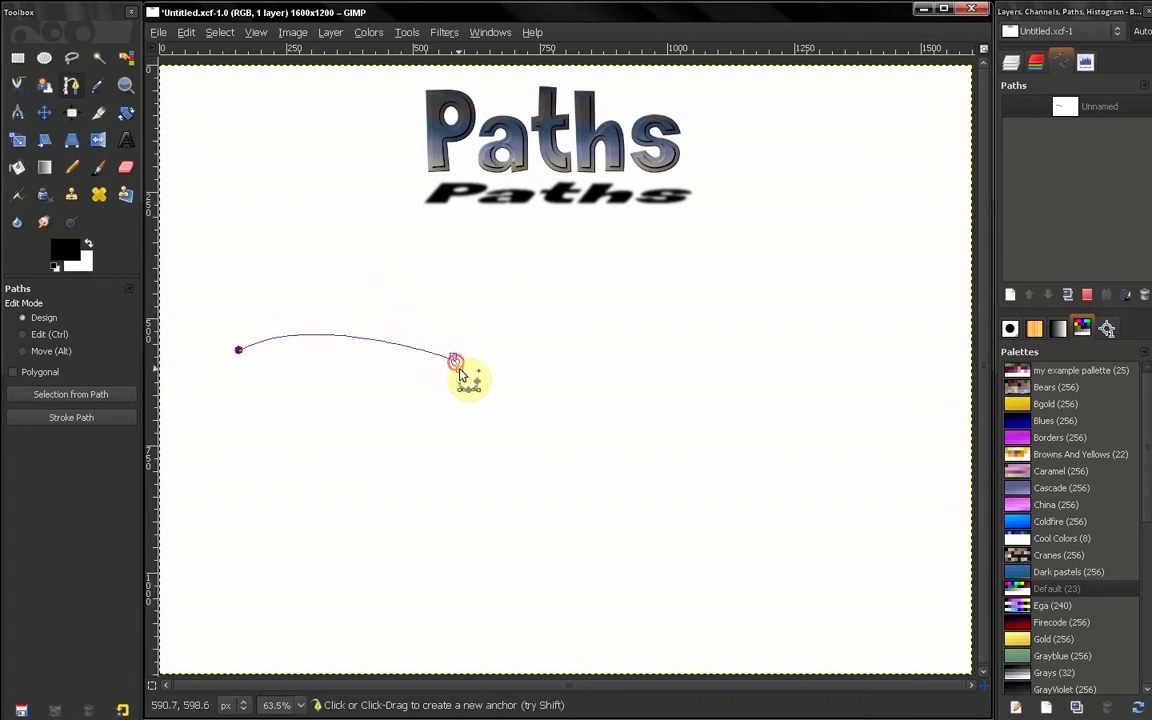
pyautogui.moveTo(458, 368); pyautogui.dragTo(491, 447)
pyautogui.click(572, 342)
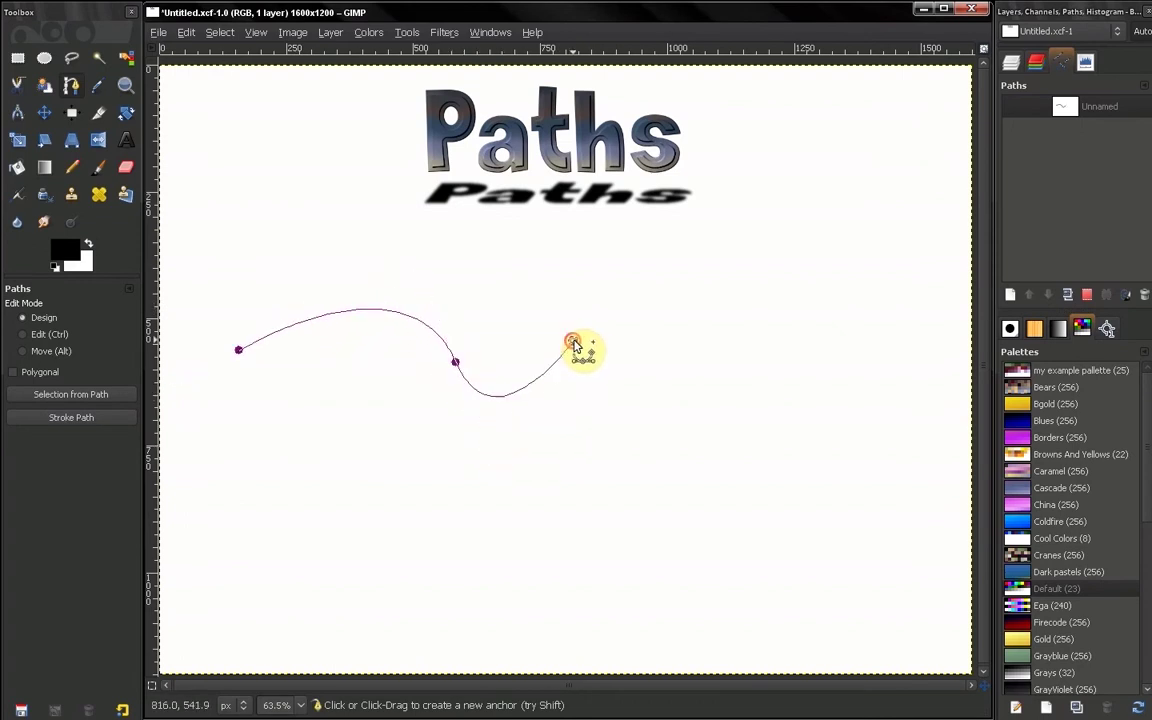
pyautogui.moveTo(573, 344); pyautogui.dragTo(650, 396)
pyautogui.moveTo(736, 352); pyautogui.dragTo(762, 274)
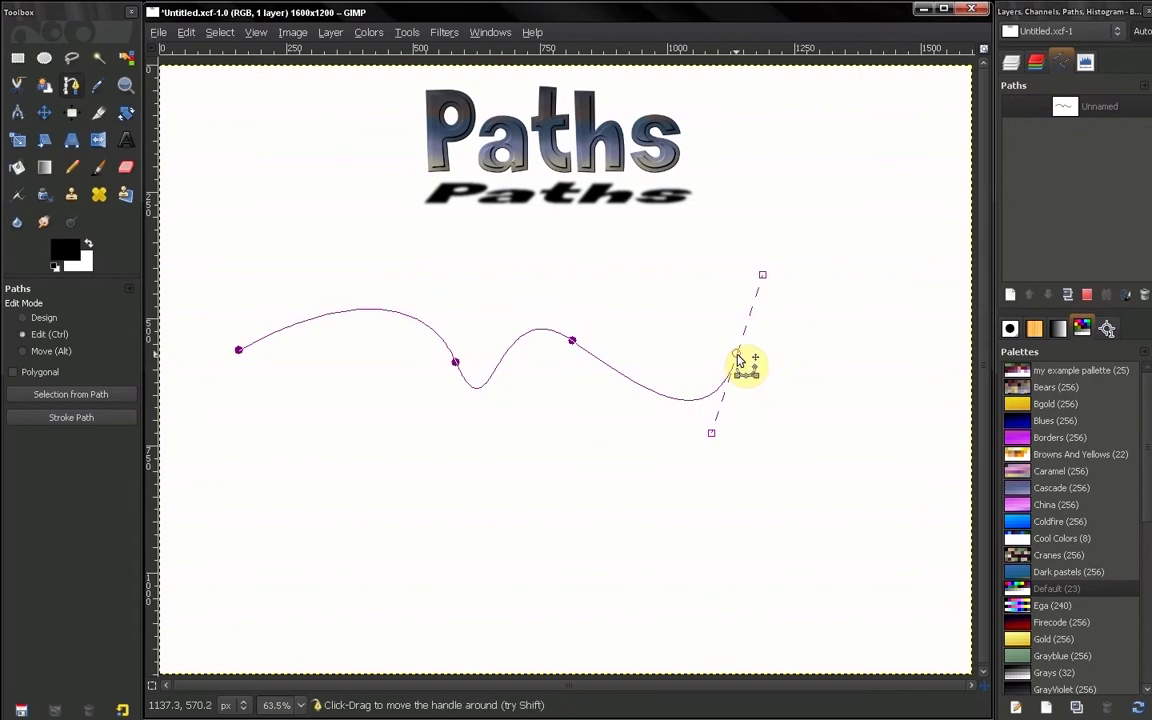
pyautogui.keyDown('ctrl'); pyautogui.keyDown('shift'); pyautogui.click(737, 356); pyautogui.keyUp('shift'); pyautogui.keyUp('ctrl')
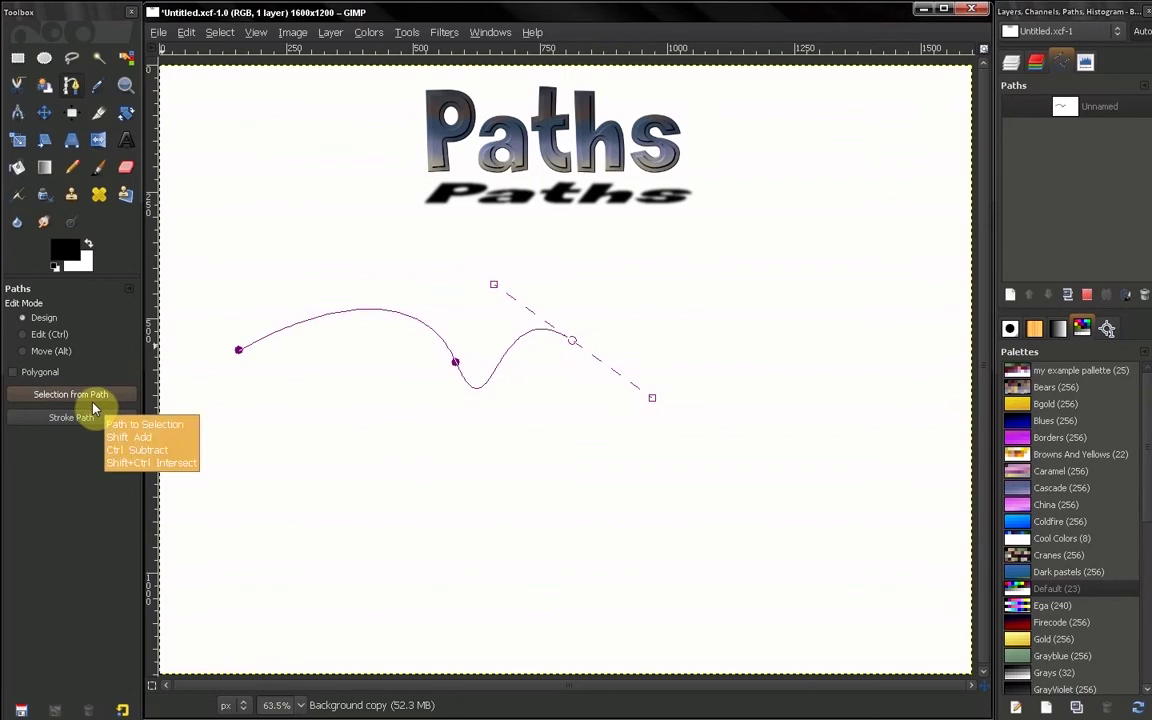
# Delete the curve, draw a closed five-sided path below the text, and convert it to a selection.
pyautogui.click(1064, 106)
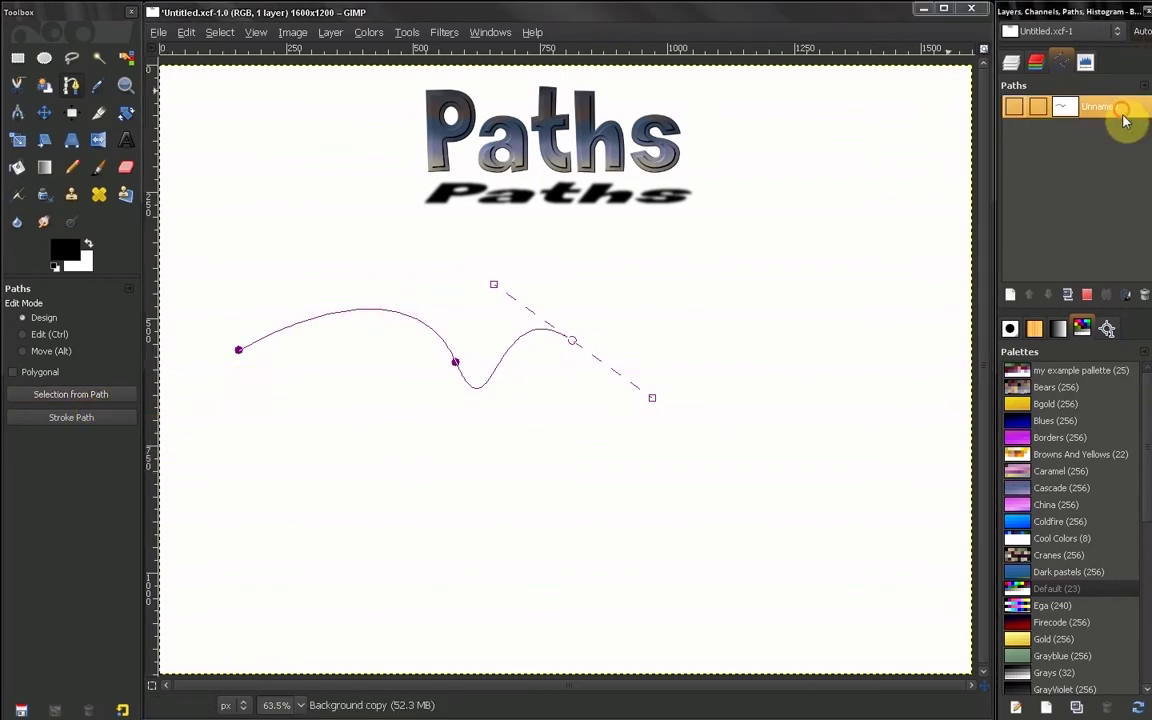
pyautogui.click(1087, 295)
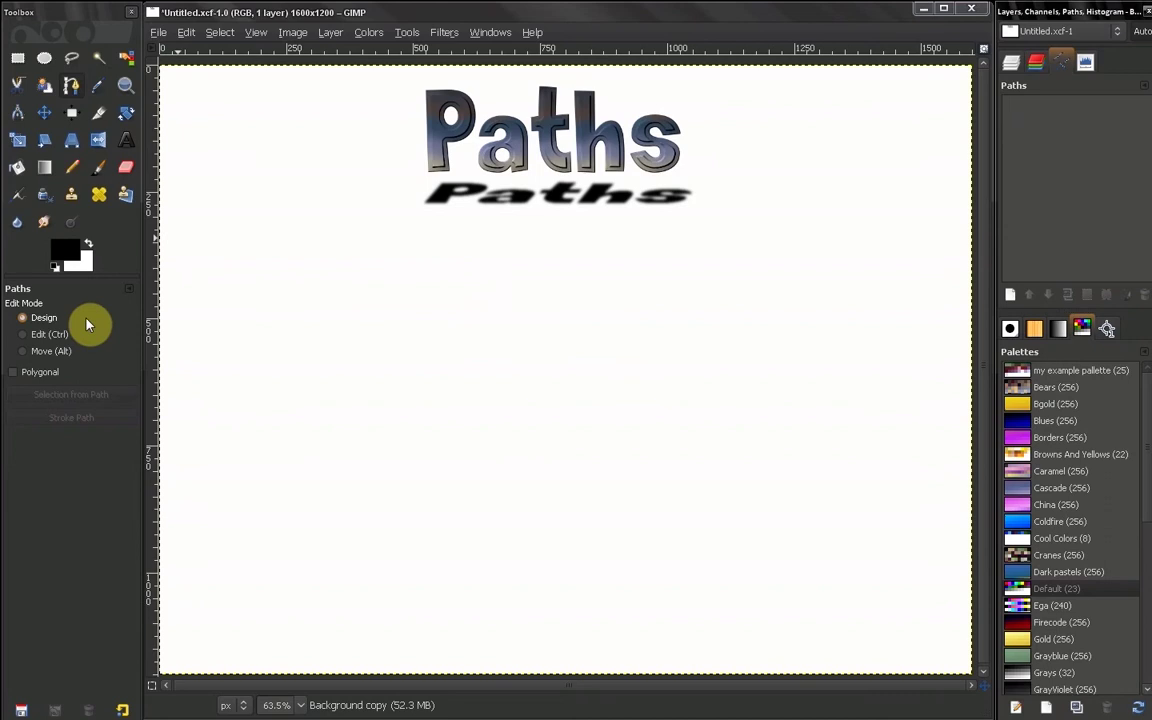
pyautogui.click(308, 354)
pyautogui.click(478, 313)
pyautogui.click(546, 385)
pyautogui.click(420, 449)
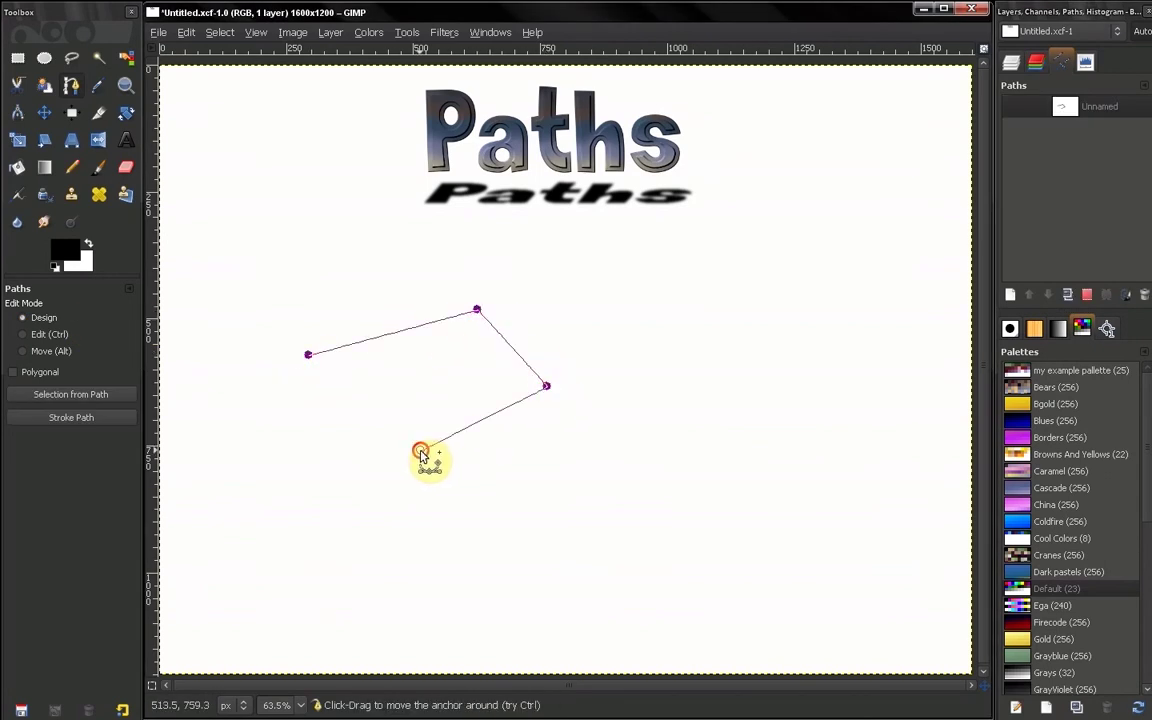
pyautogui.click(295, 432)
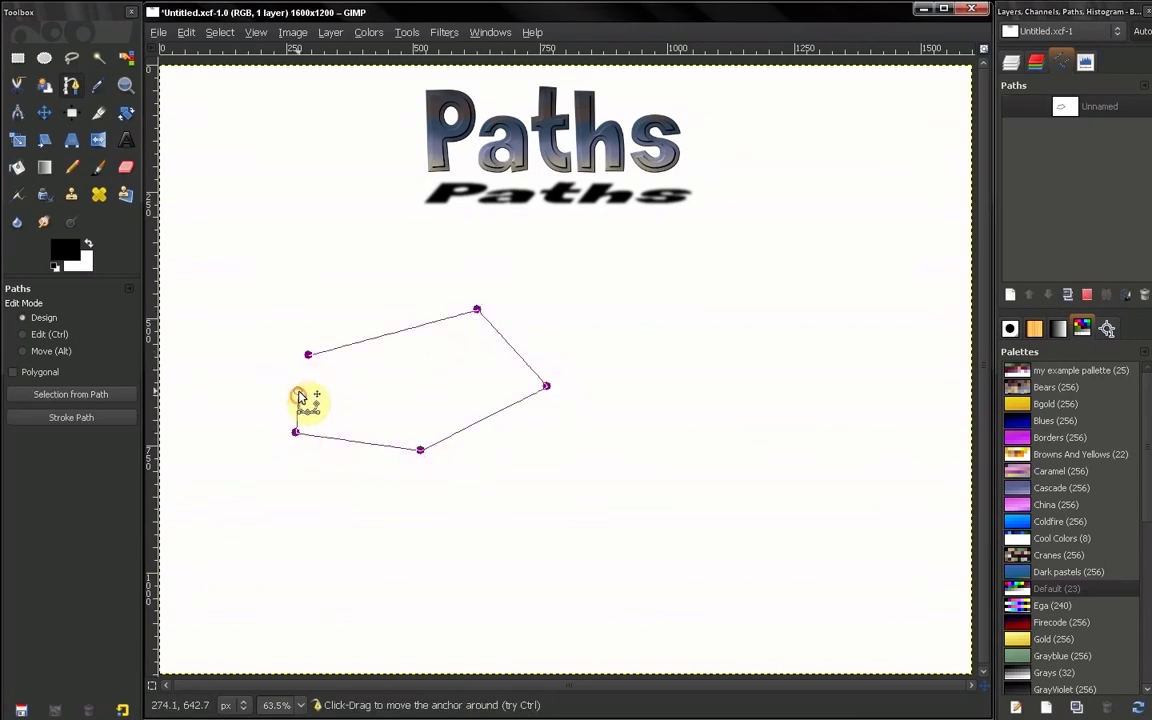
pyautogui.keyDown('ctrl'); pyautogui.click(308, 356); pyautogui.keyUp('ctrl')
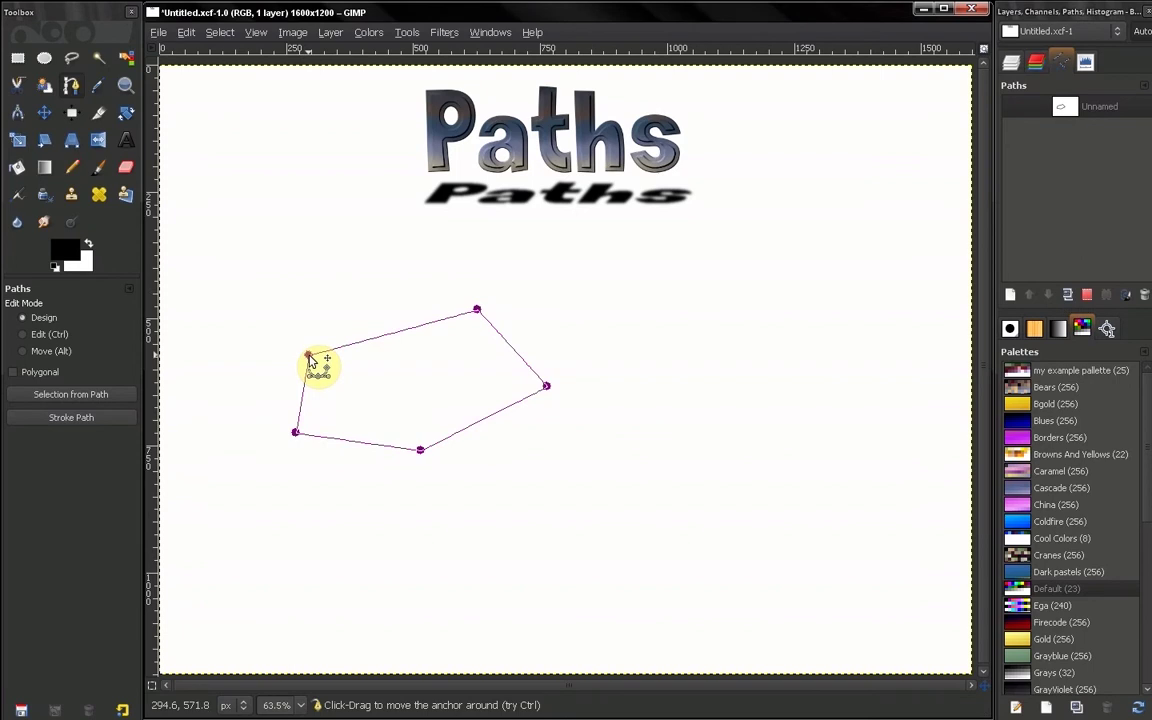
pyautogui.click(28, 398)
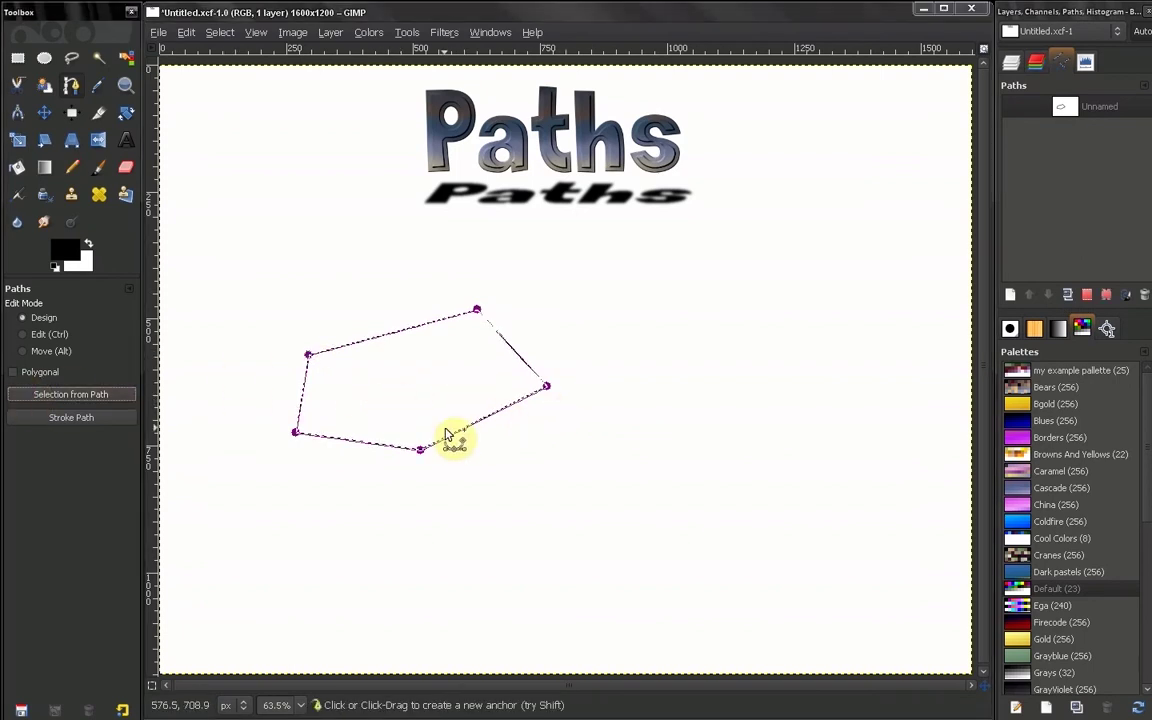
pyautogui.click(1122, 107)
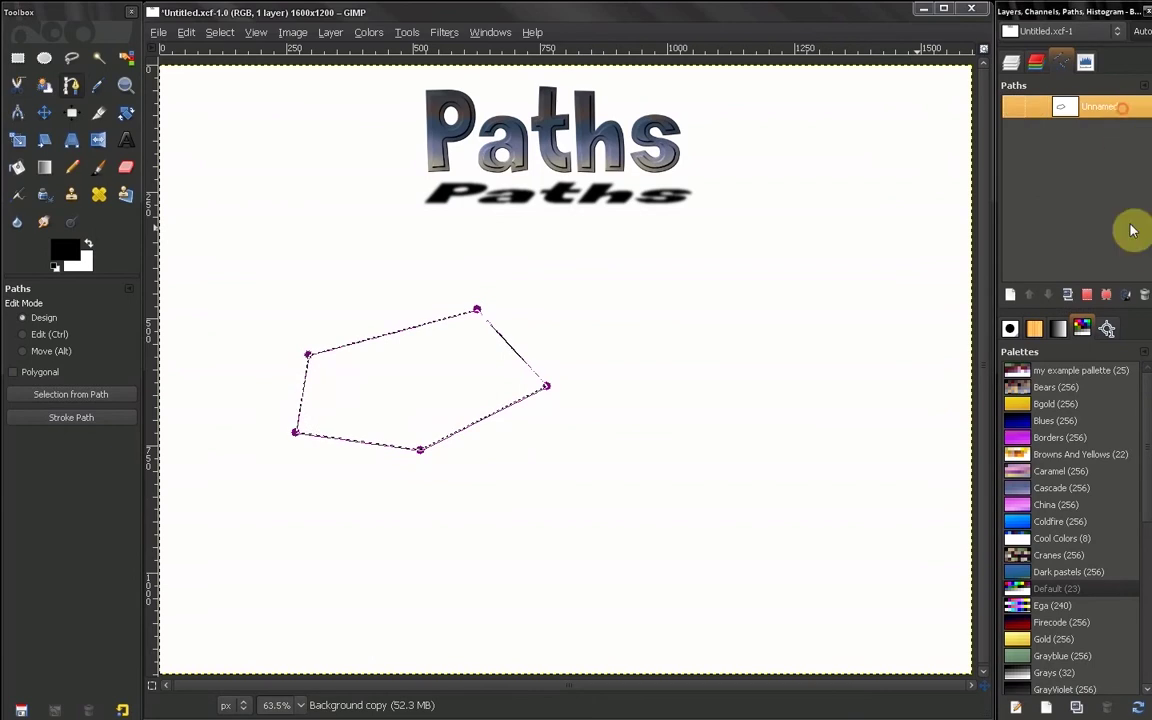
# Delete the pentagon path, keeping the selection, and convert the selection back into a path.
pyautogui.click(1143, 295)
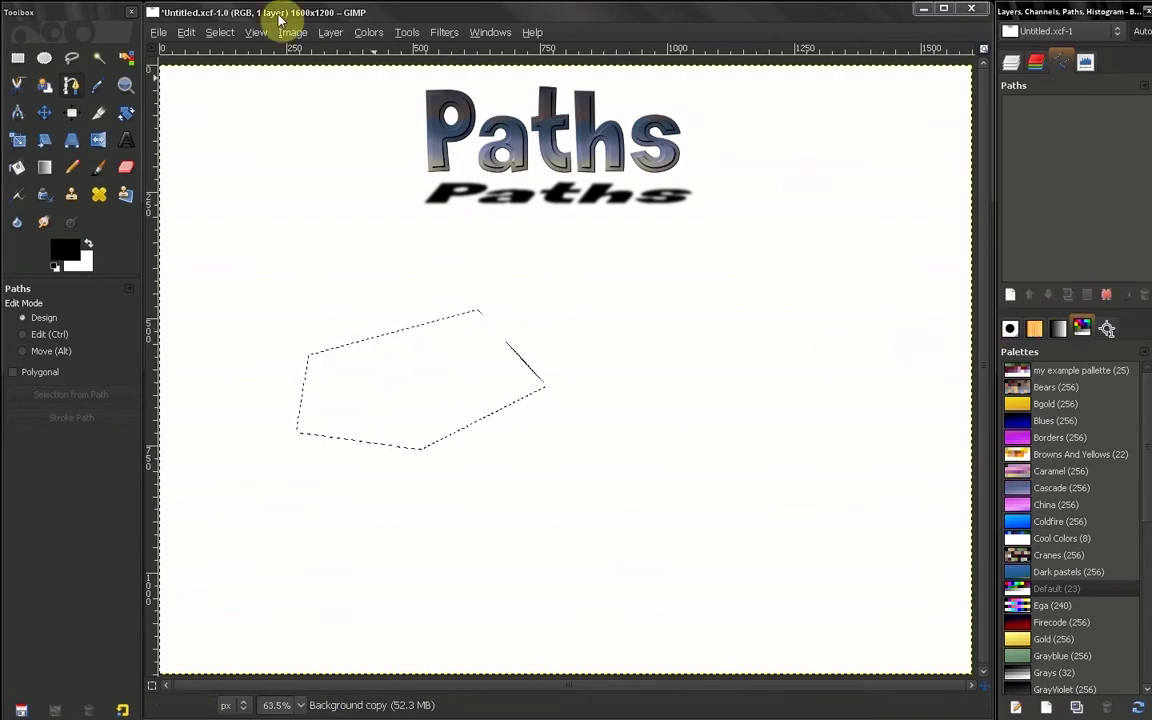
pyautogui.click(220, 32)
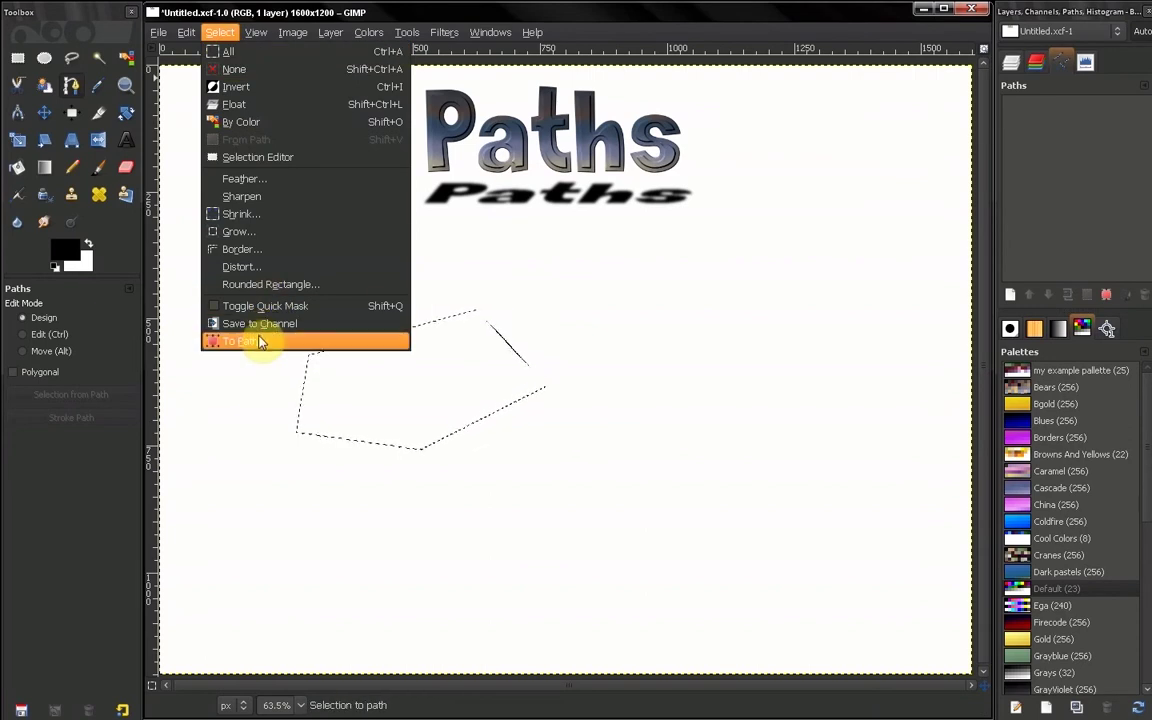
pyautogui.click(560, 15)
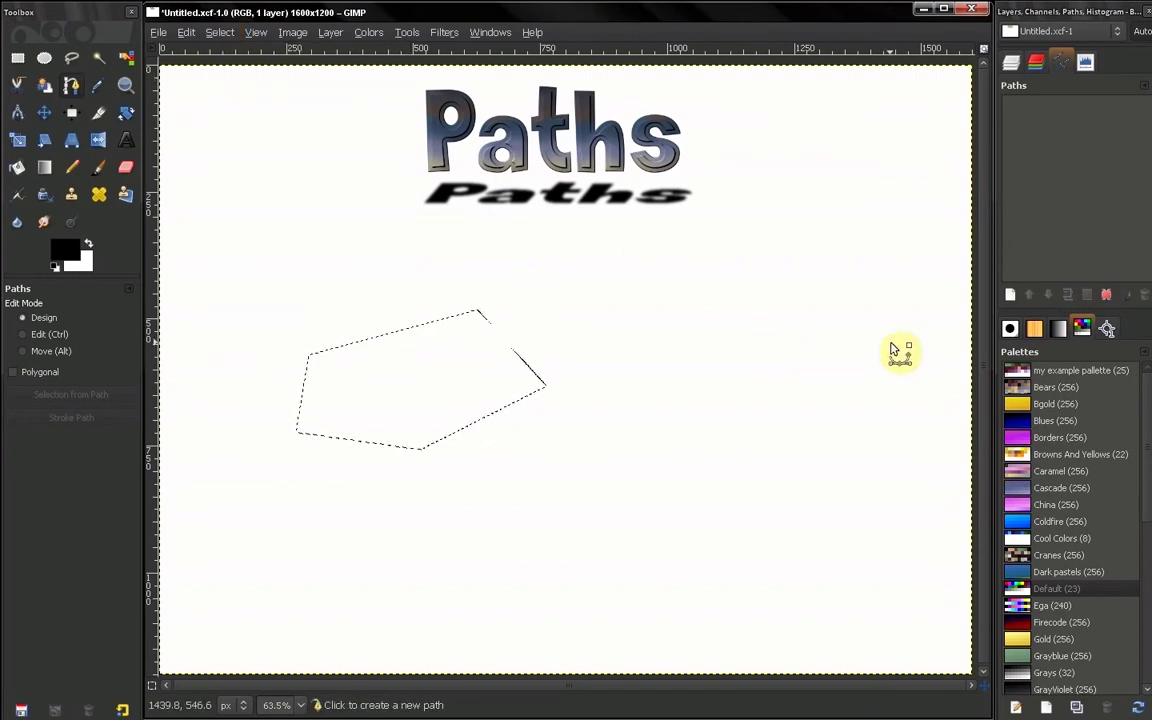
pyautogui.click(1106, 294)
# Show the Selection path, bend its upper-left edge, then delete it.
pyautogui.click(1077, 112)
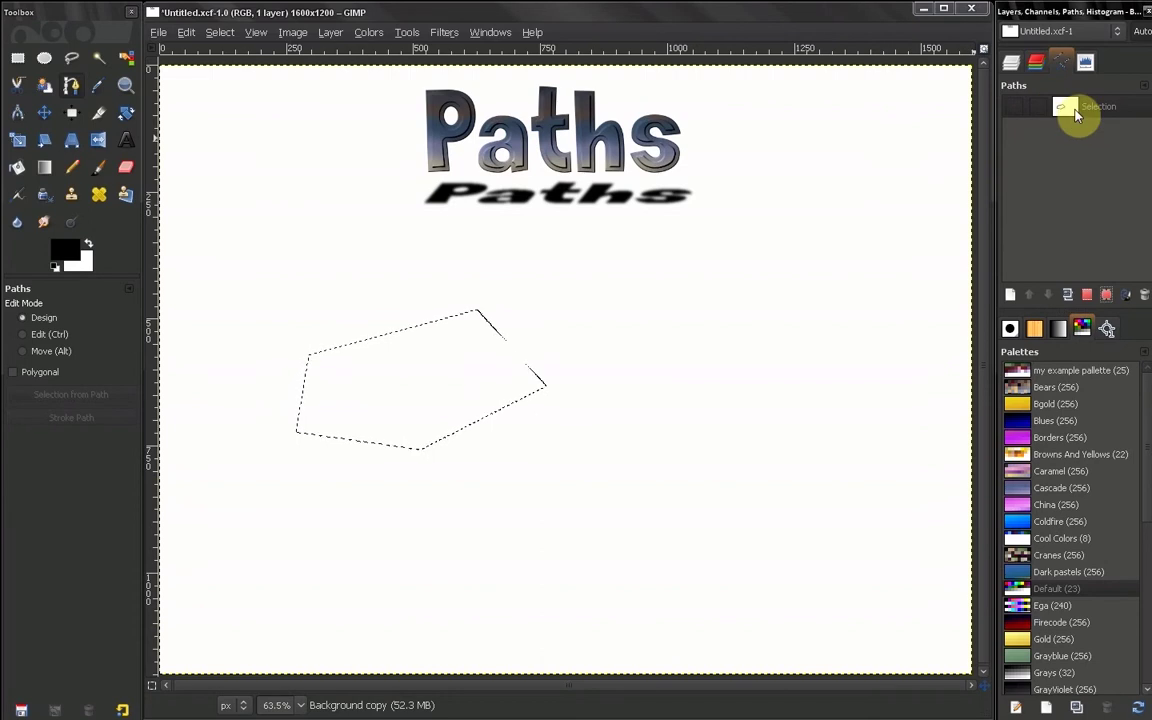
pyautogui.click(1015, 108)
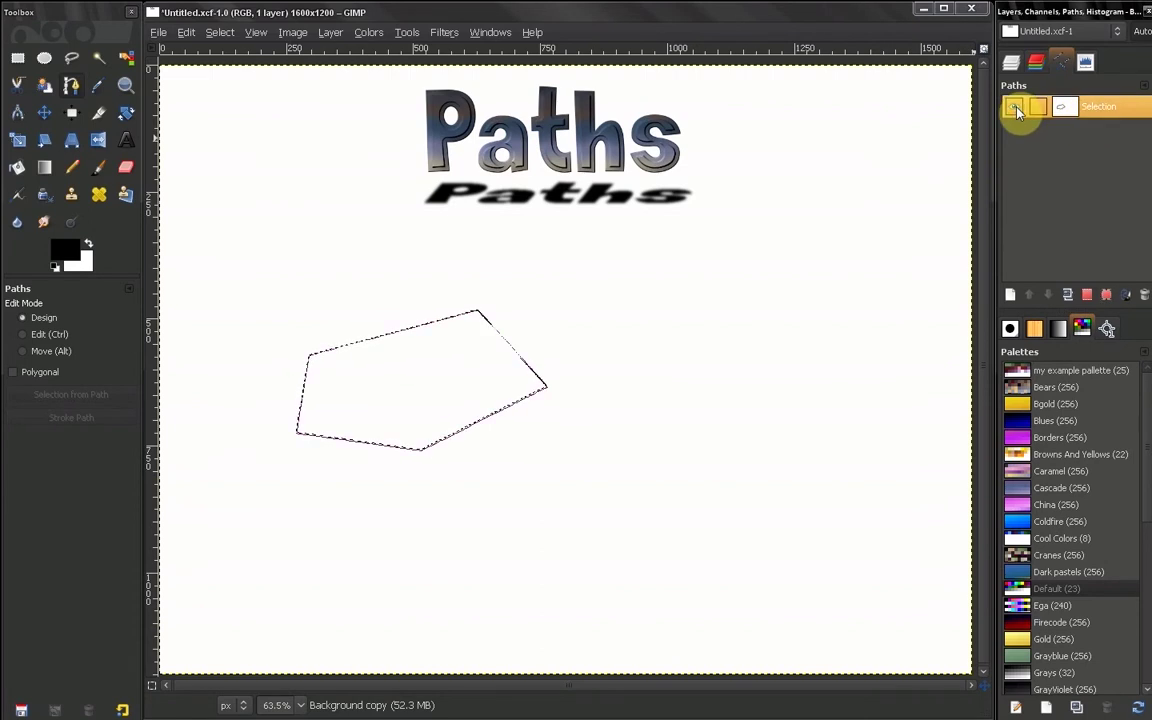
pyautogui.click(370, 345)
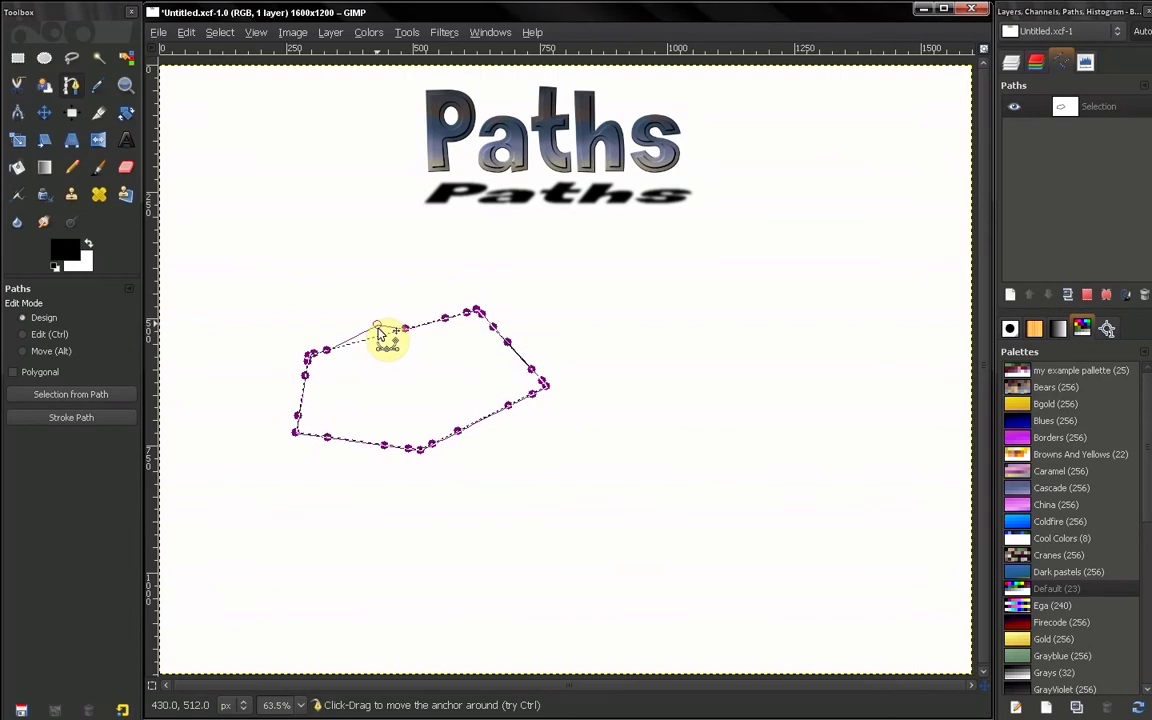
pyautogui.moveTo(352, 352)
pyautogui.mouseDown()
pyautogui.moveTo(329, 350)
pyautogui.moveTo(337, 337)
pyautogui.mouseUp()
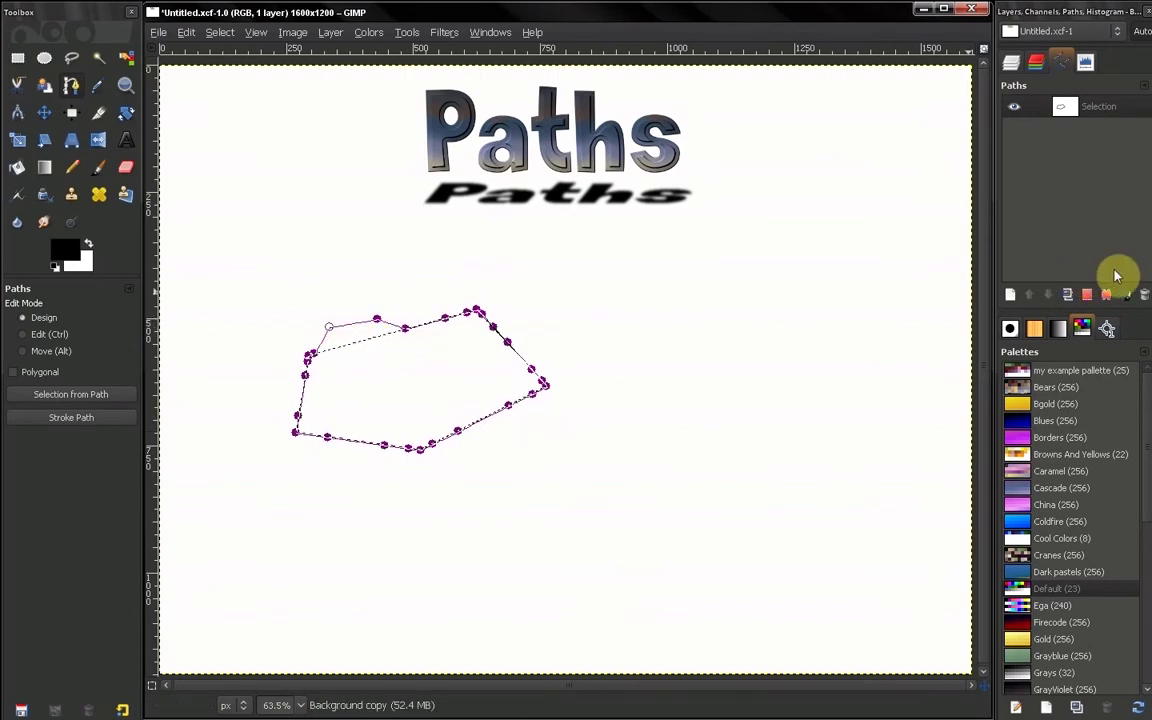
pyautogui.click(1143, 296)
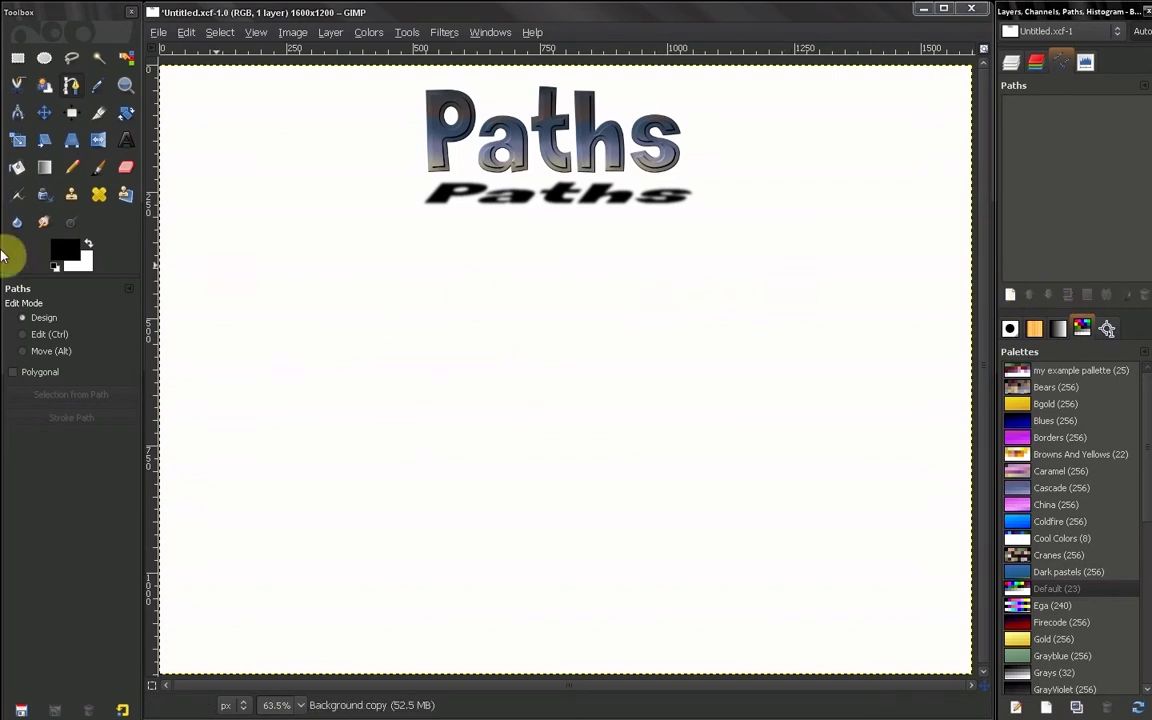
# Click six anchors below the Paths text to outline an open pentagon path.
pyautogui.click(333, 324)
pyautogui.click(513, 302)
pyautogui.click(609, 375)
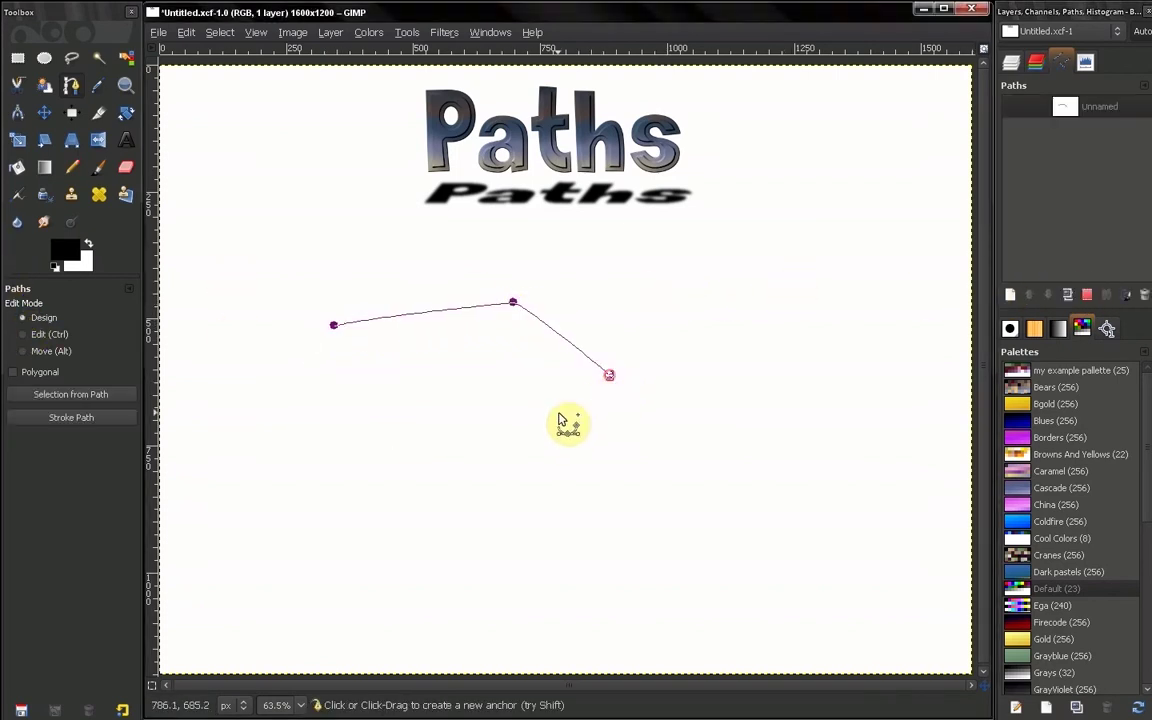
pyautogui.click(515, 430)
pyautogui.click(368, 415)
pyautogui.click(308, 371)
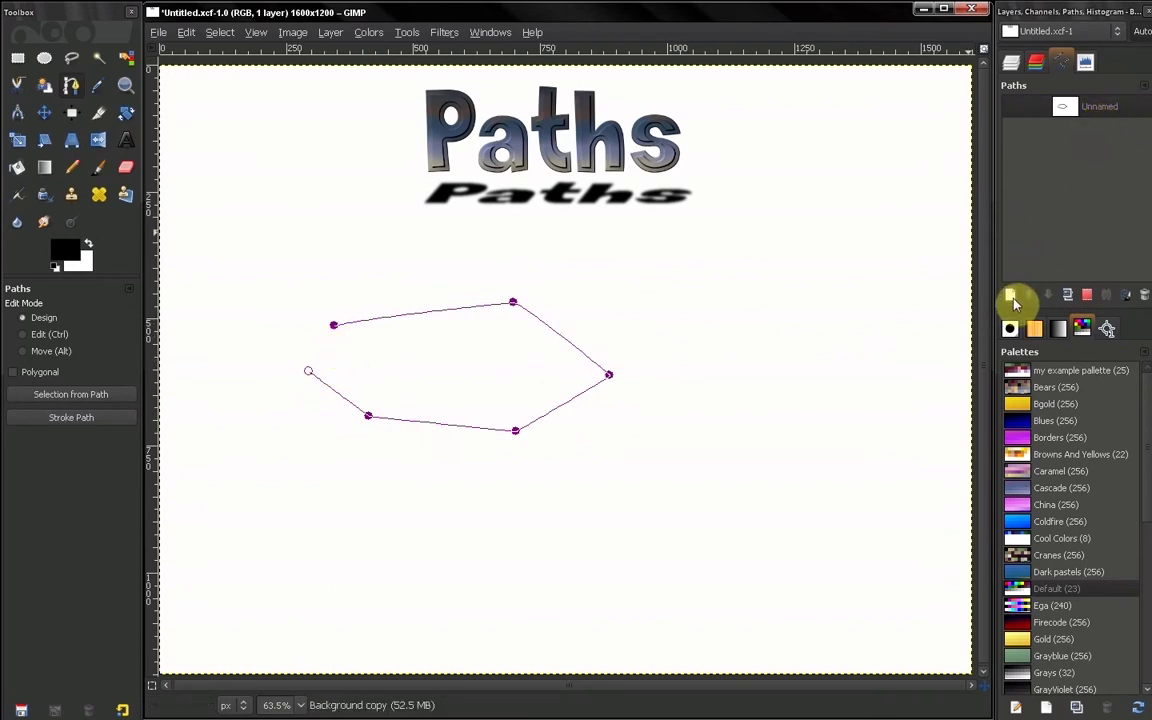
# Create an empty path named New Path and toggle the Unnamed path's visibility on.
pyautogui.click(1011, 296)
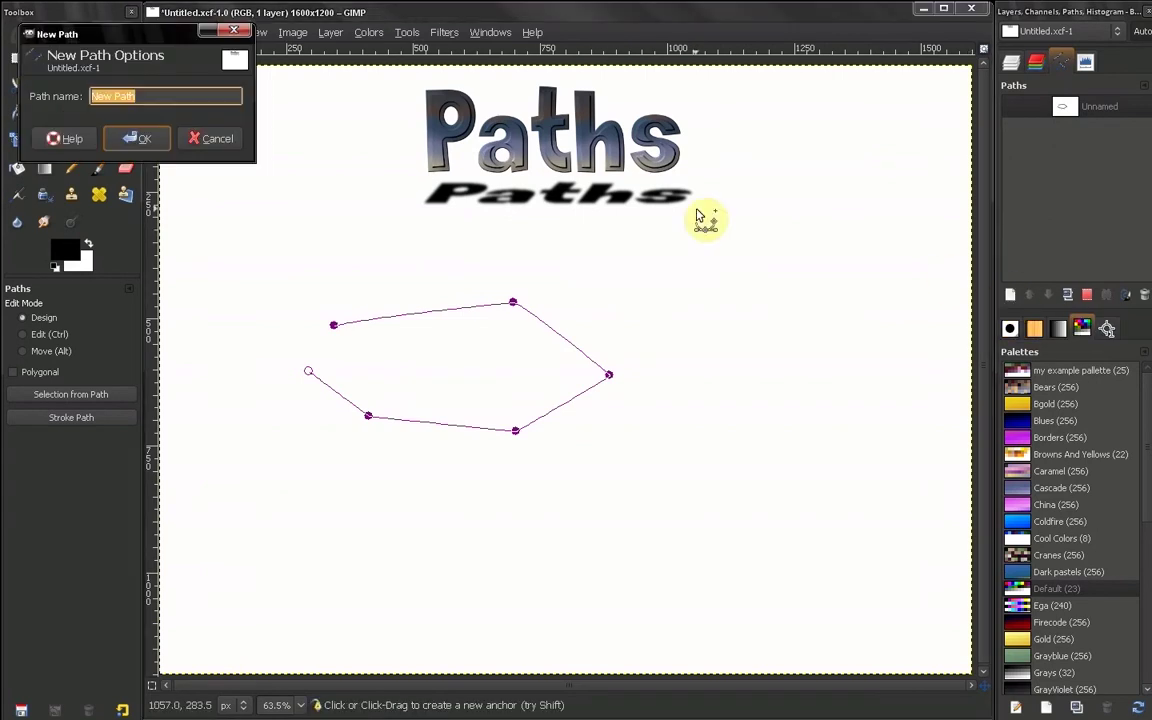
pyautogui.click(128, 142)
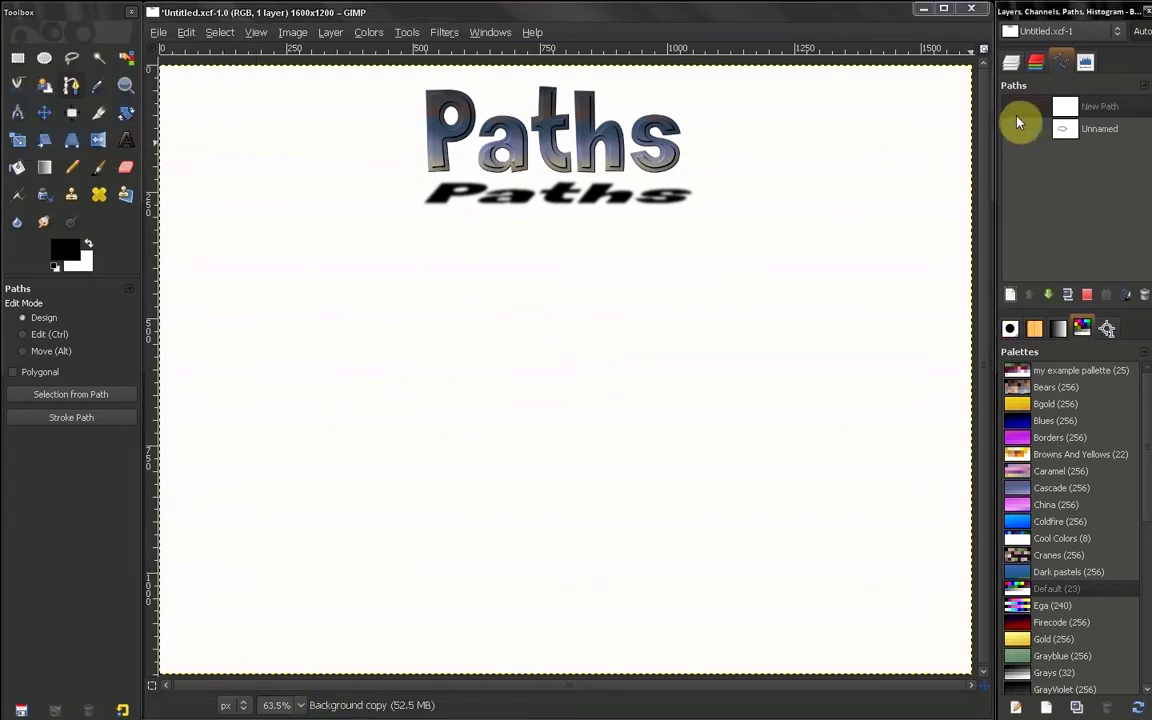
pyautogui.click(1018, 116)
pyautogui.click(1015, 130)
pyautogui.click(1015, 131)
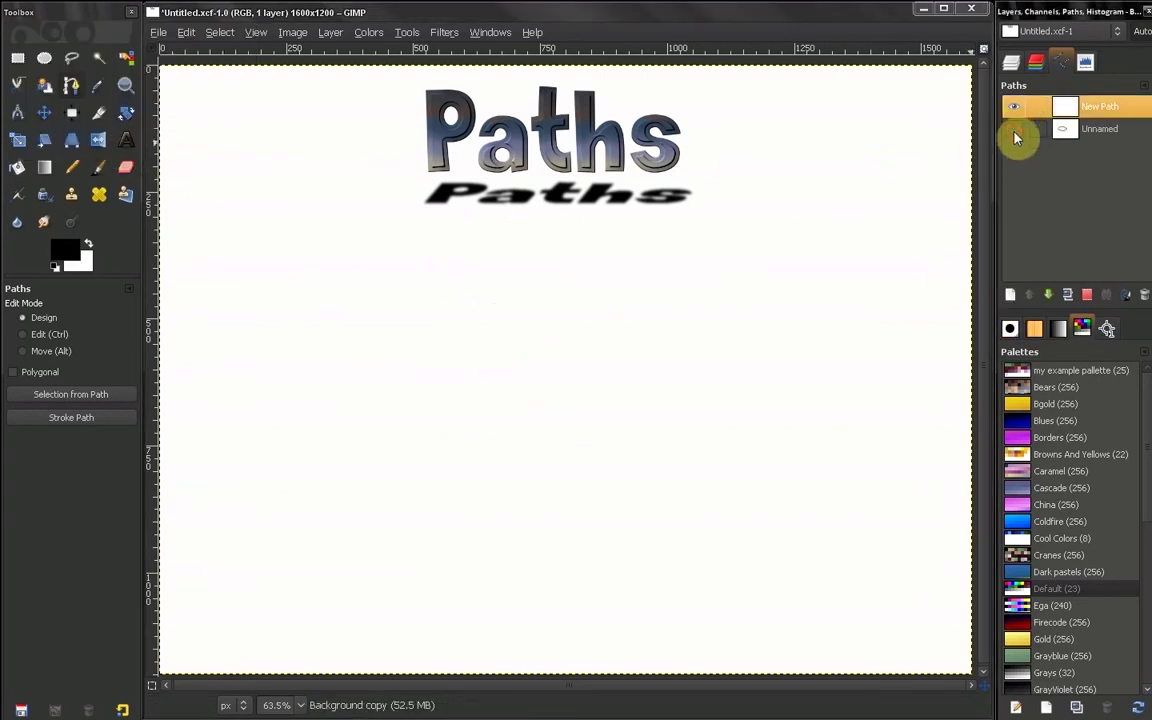
pyautogui.click(1014, 130)
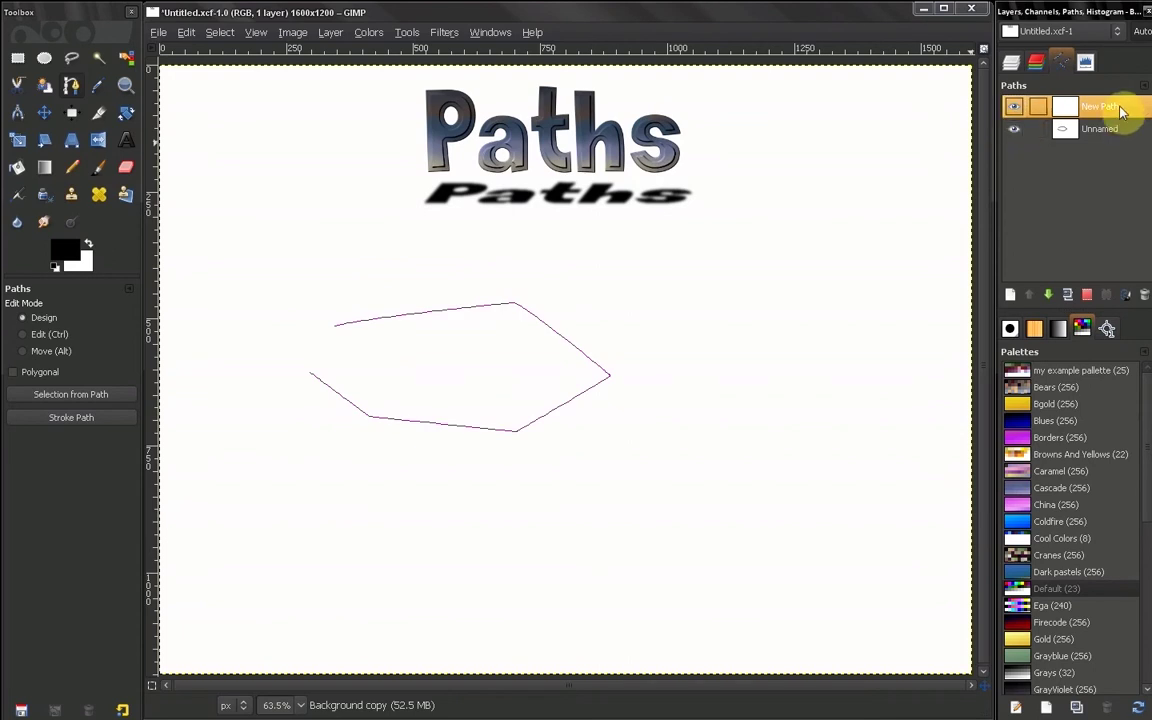
# Delete New Path, recreate it with the default name, and reselect the Unnamed path.
pyautogui.click(1145, 294)
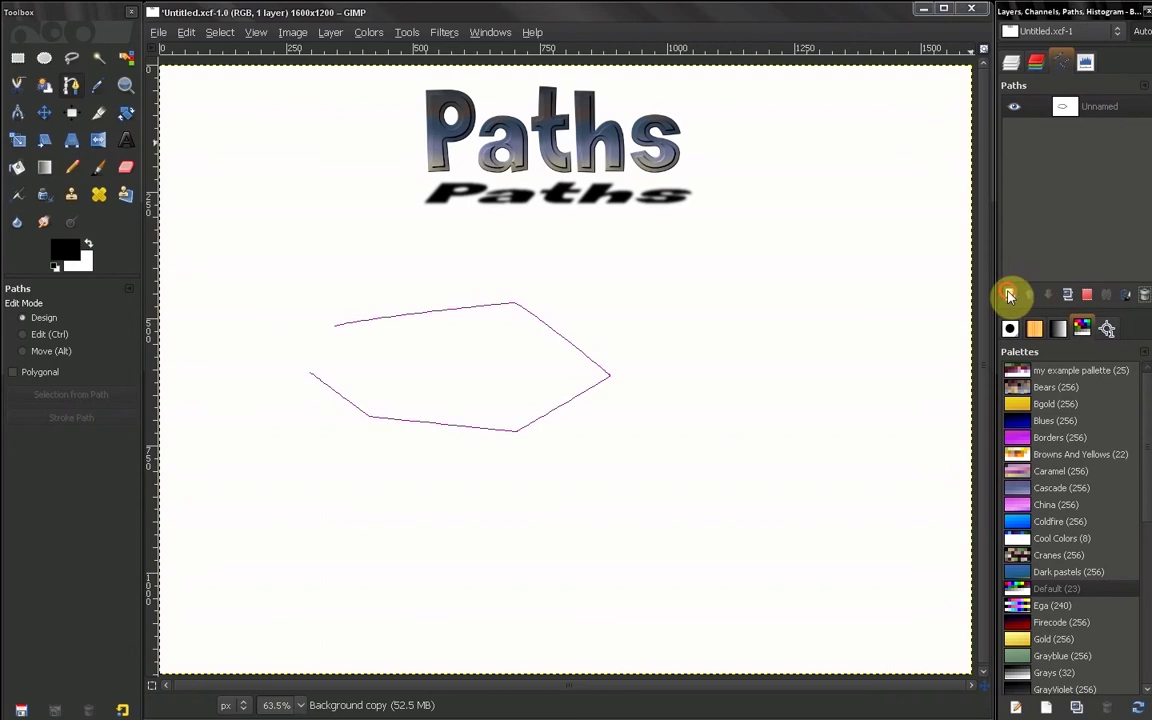
pyautogui.keyDown('shift'); pyautogui.click(1010, 294); pyautogui.keyUp('shift')
pyautogui.click(154, 159)
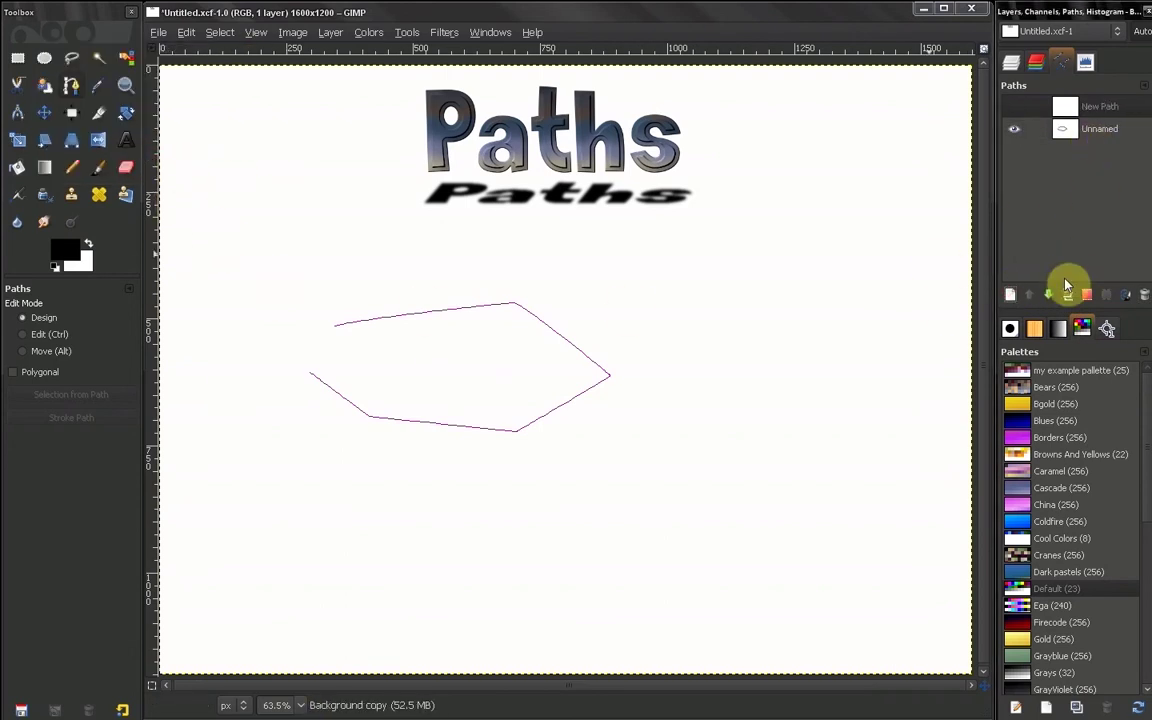
pyautogui.click(1075, 128)
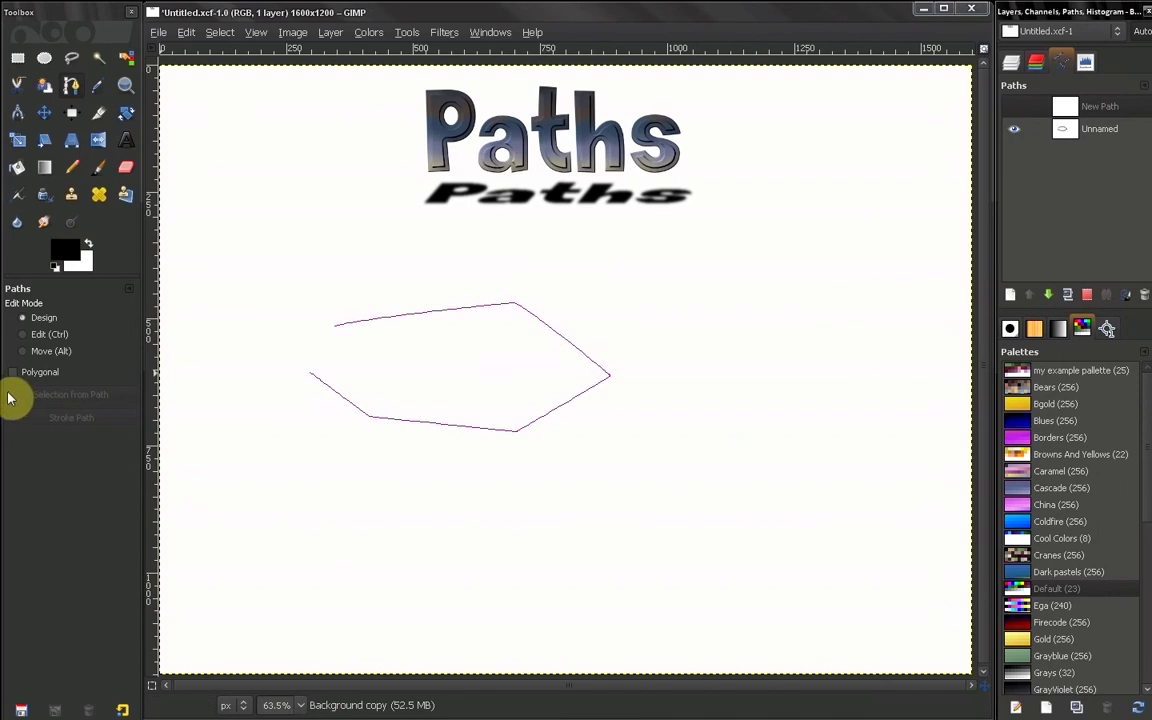
# Stroke the pentagon path with a 3.0 px solid black line.
pyautogui.click(424, 314)
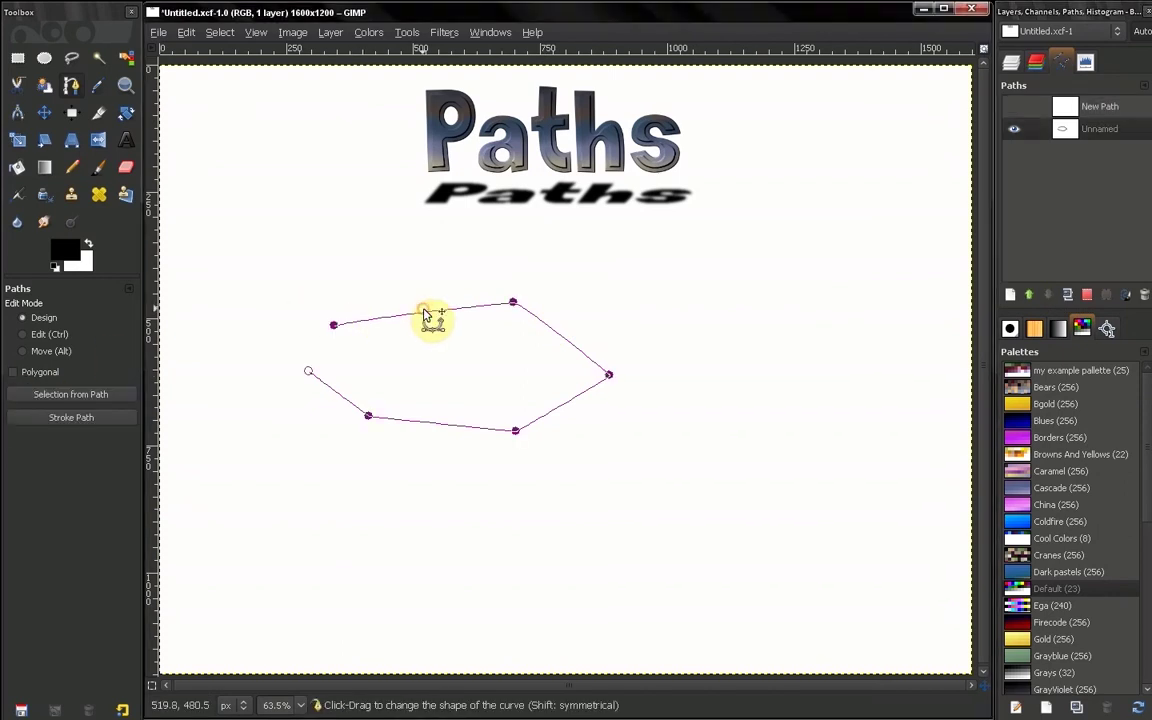
pyautogui.click(52, 418)
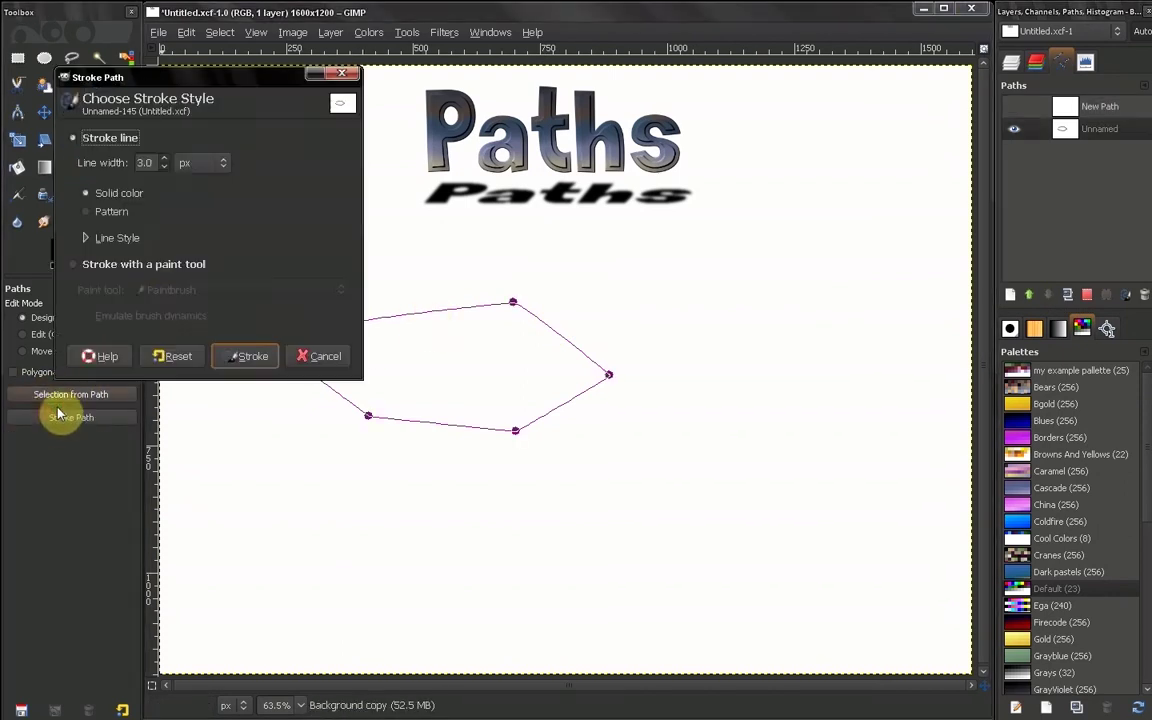
pyautogui.click(246, 356)
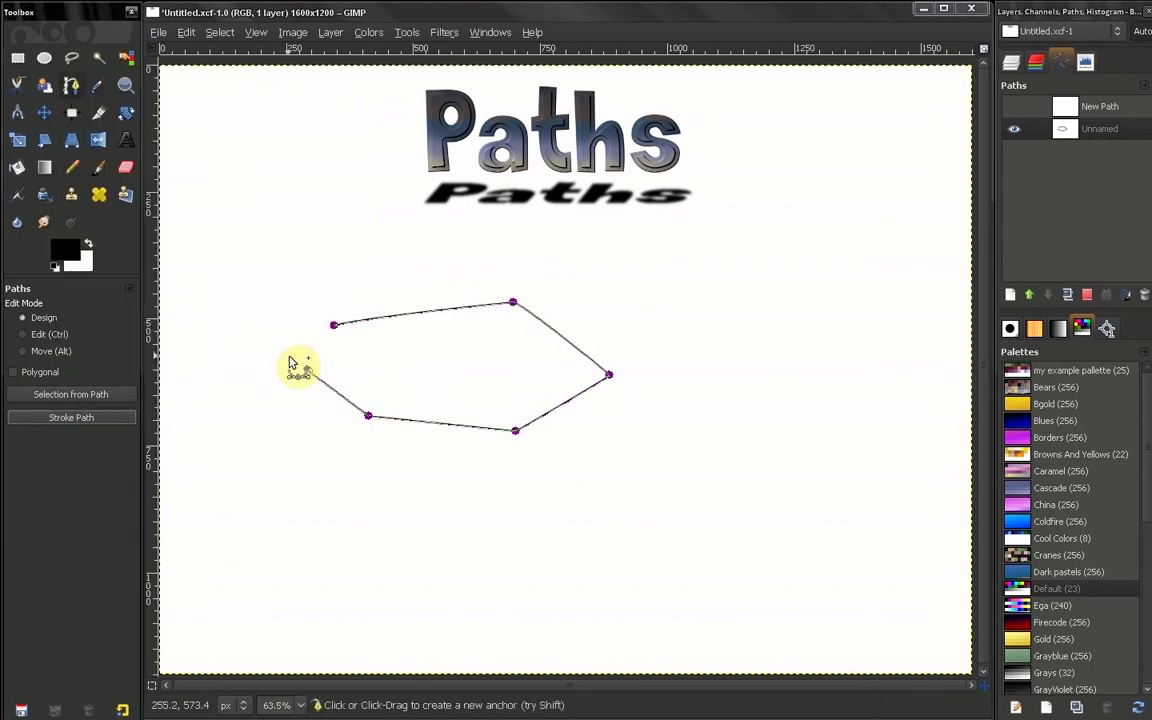
pyautogui.click(1013, 132)
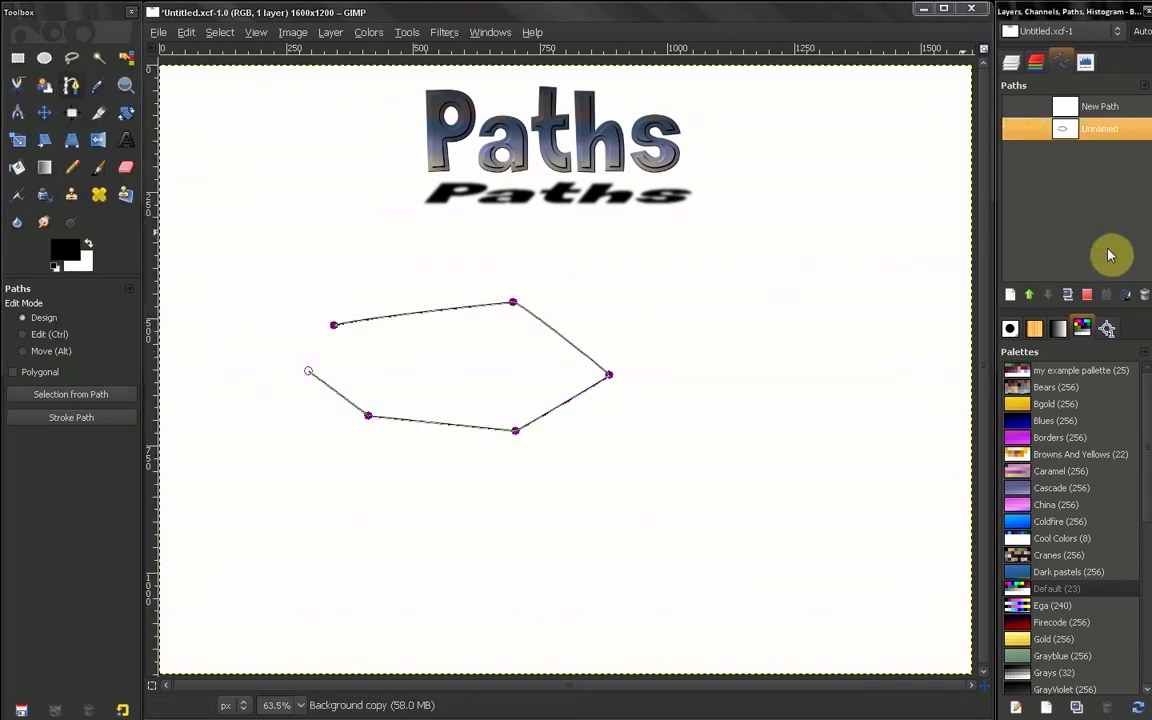
pyautogui.click(1119, 109)
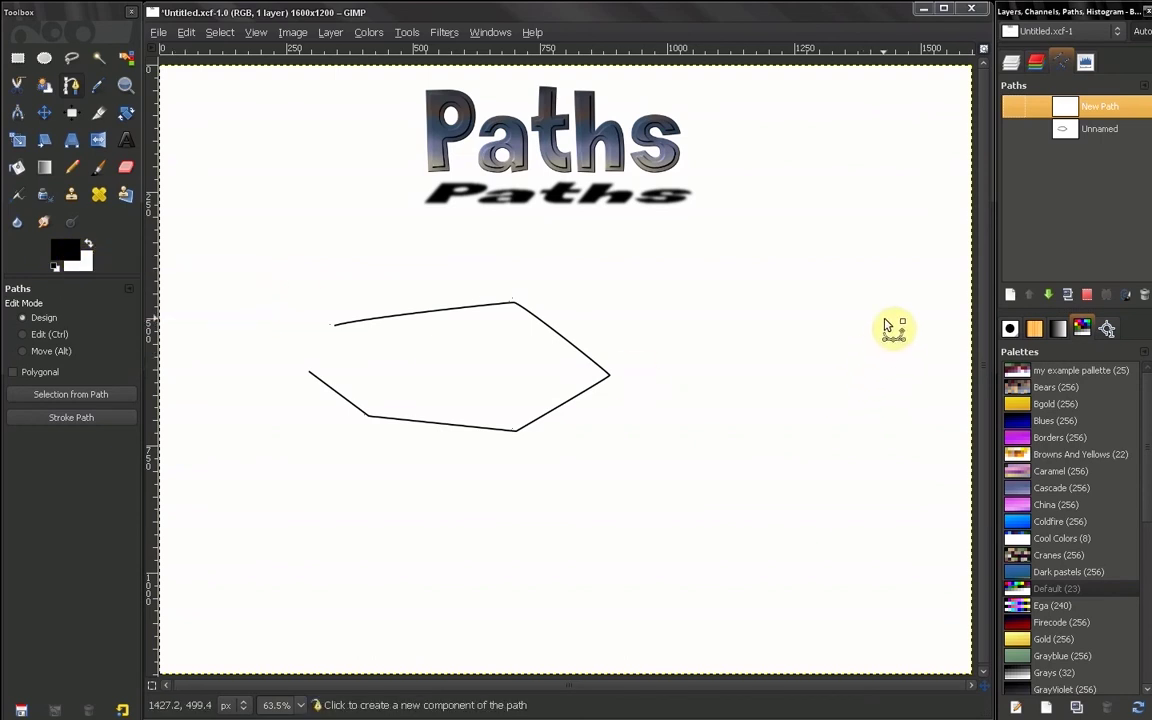
# Delete the stroked Unnamed path and draw a three-anchor open line above the pentagon.
pyautogui.click(1100, 130)
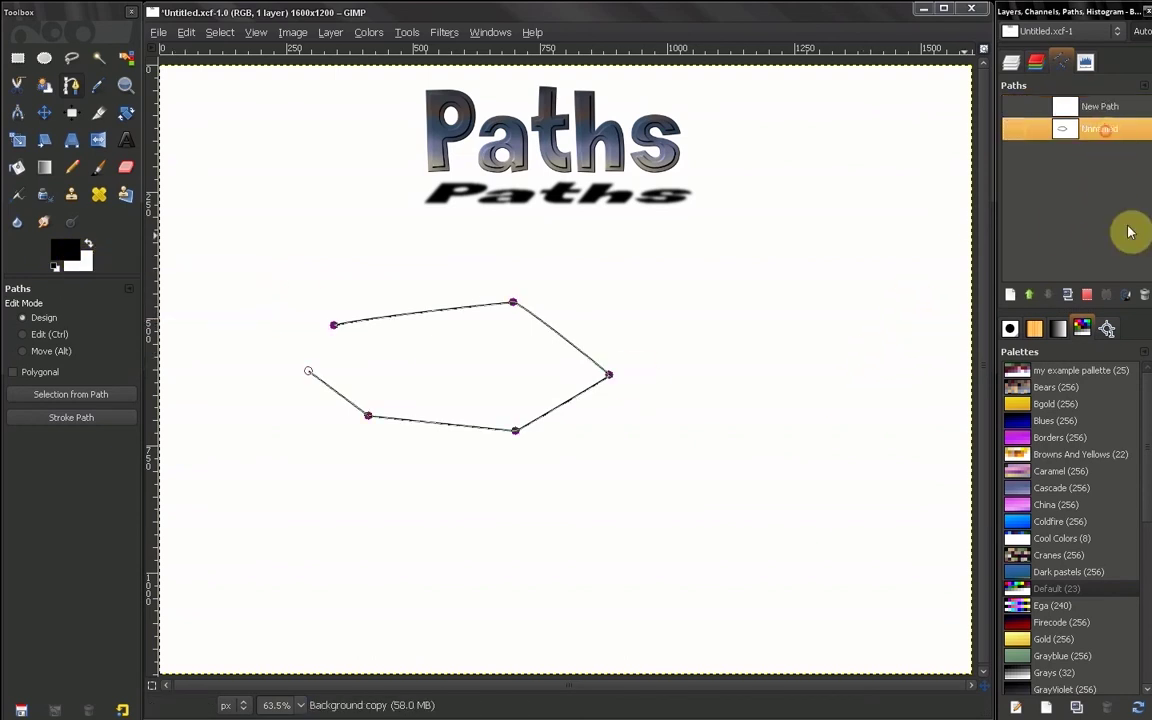
pyautogui.click(1145, 295)
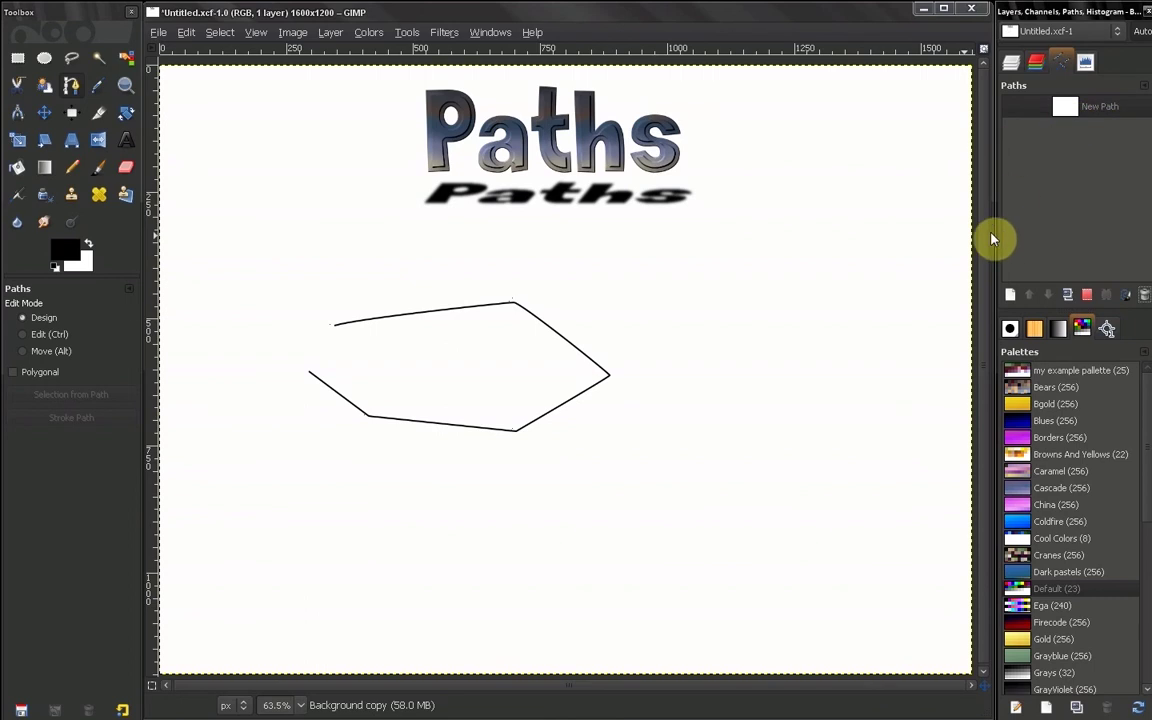
pyautogui.click(272, 291)
pyautogui.click(416, 263)
pyautogui.click(624, 262)
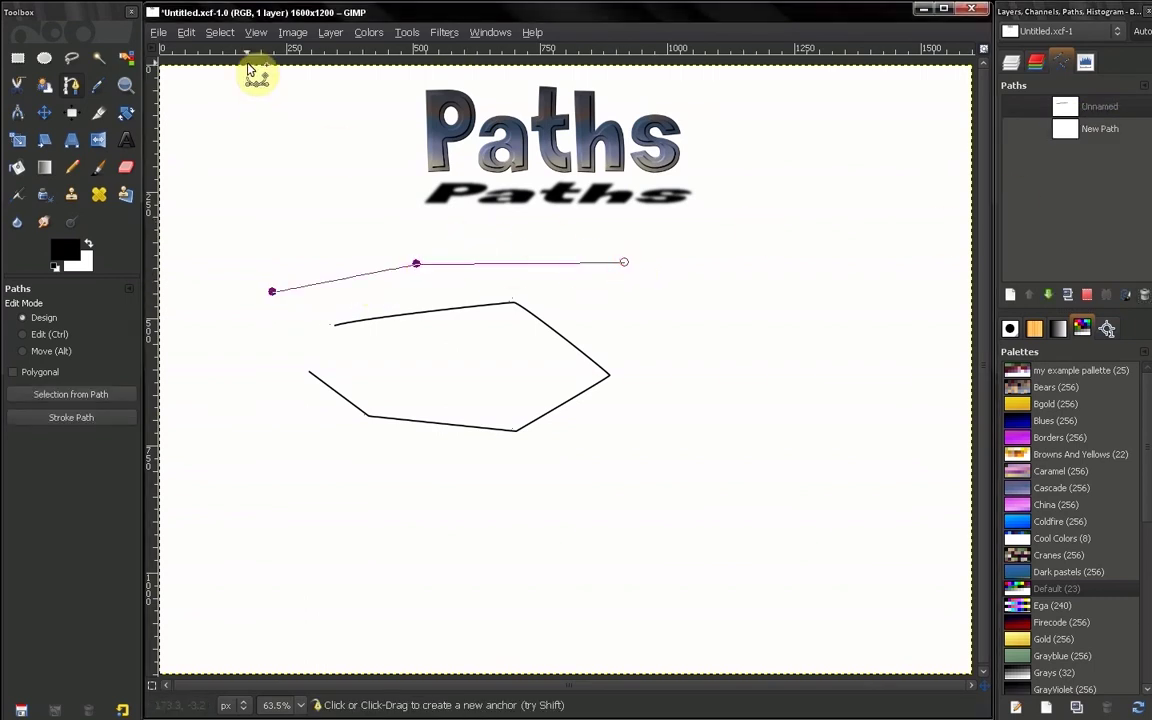
# Open Edit > Stroke Path for the new line twice, cancelling both times without stroking.
pyautogui.click(186, 32)
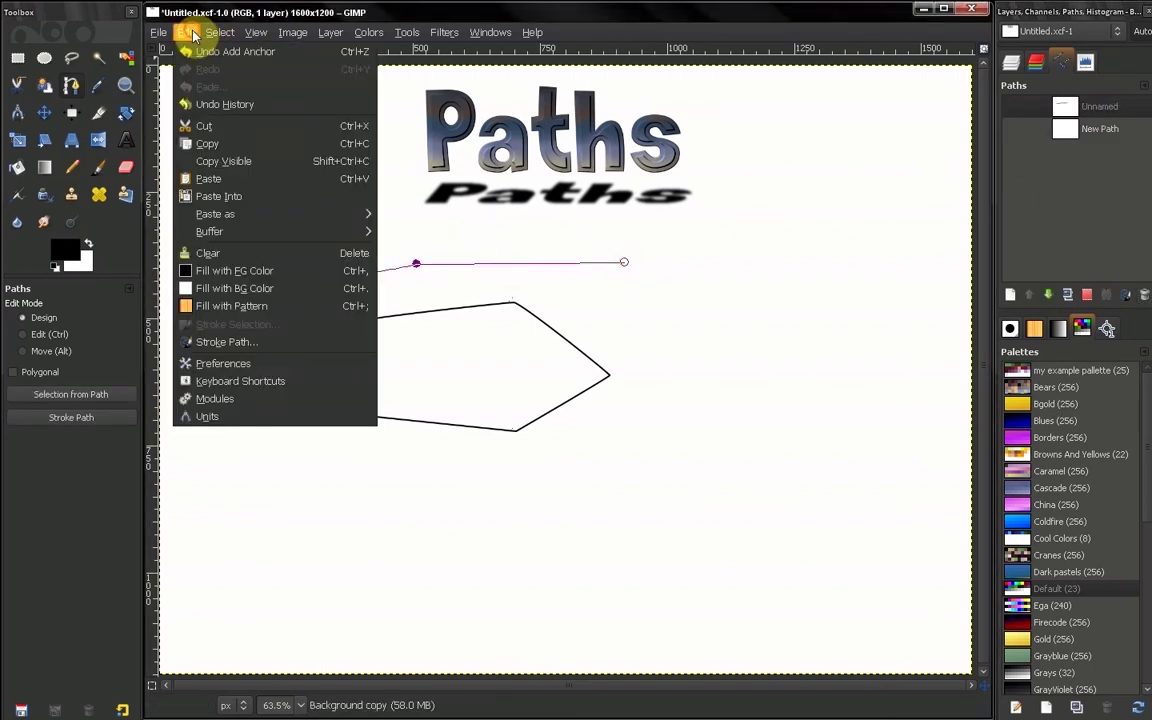
pyautogui.click(250, 343)
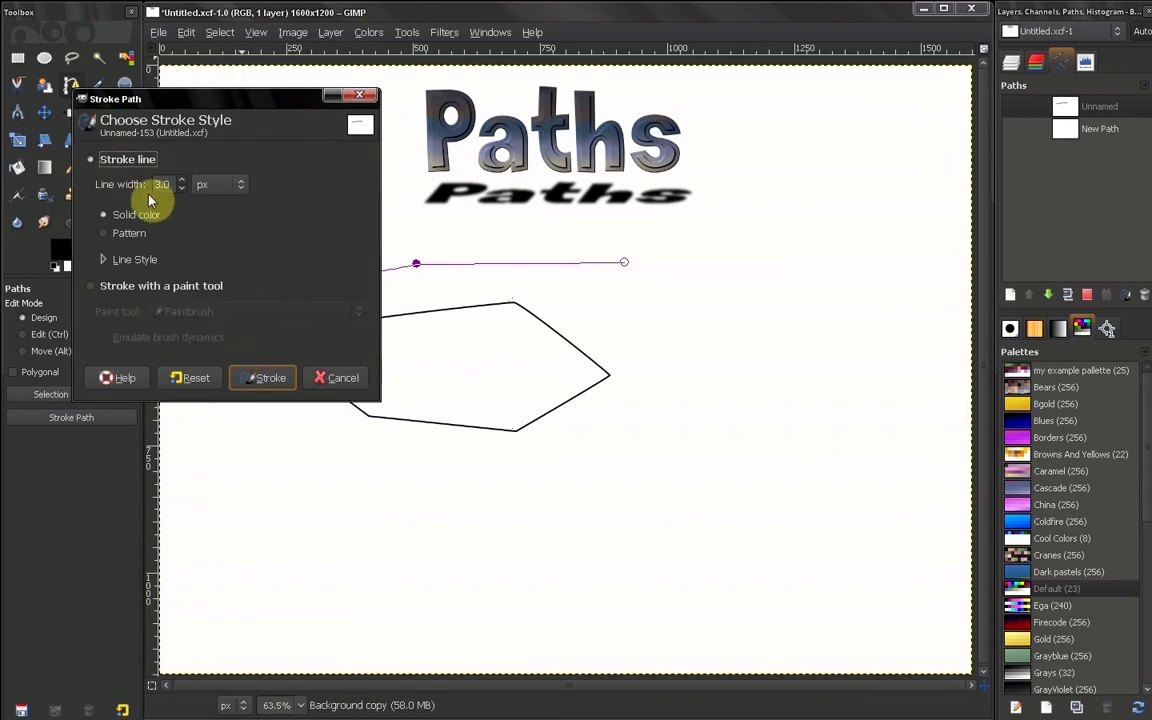
pyautogui.moveTo(196, 108); pyautogui.dragTo(238, 98)
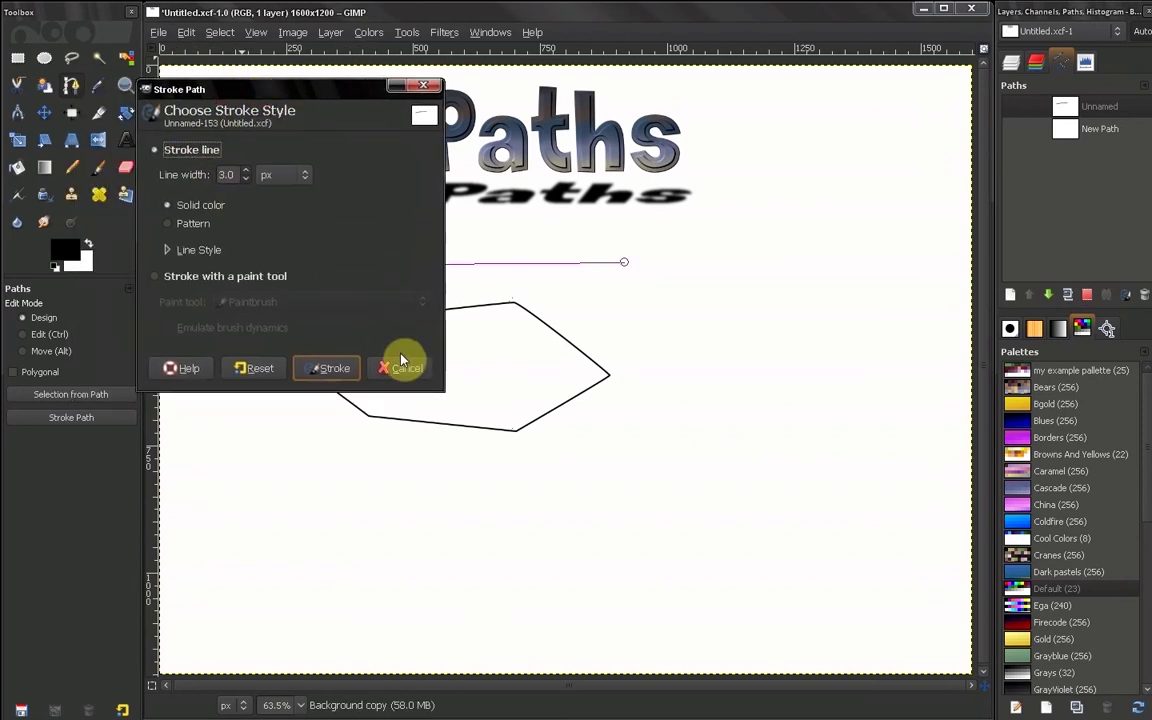
pyautogui.click(400, 364)
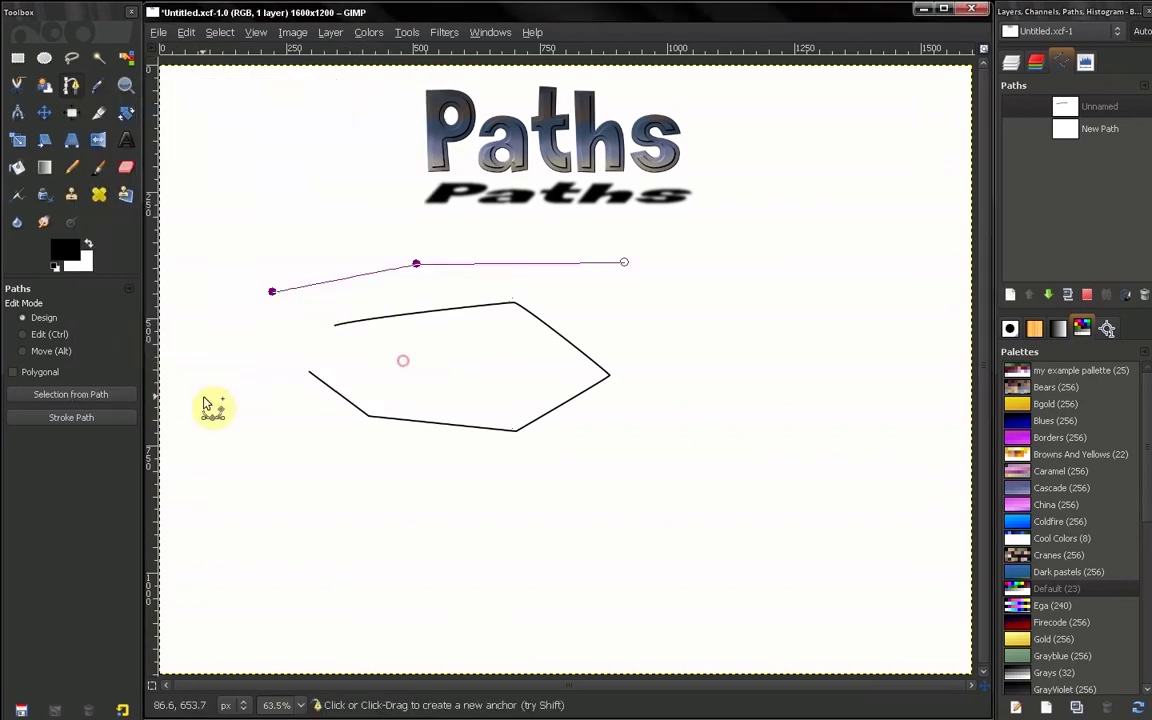
pyautogui.click(1133, 300)
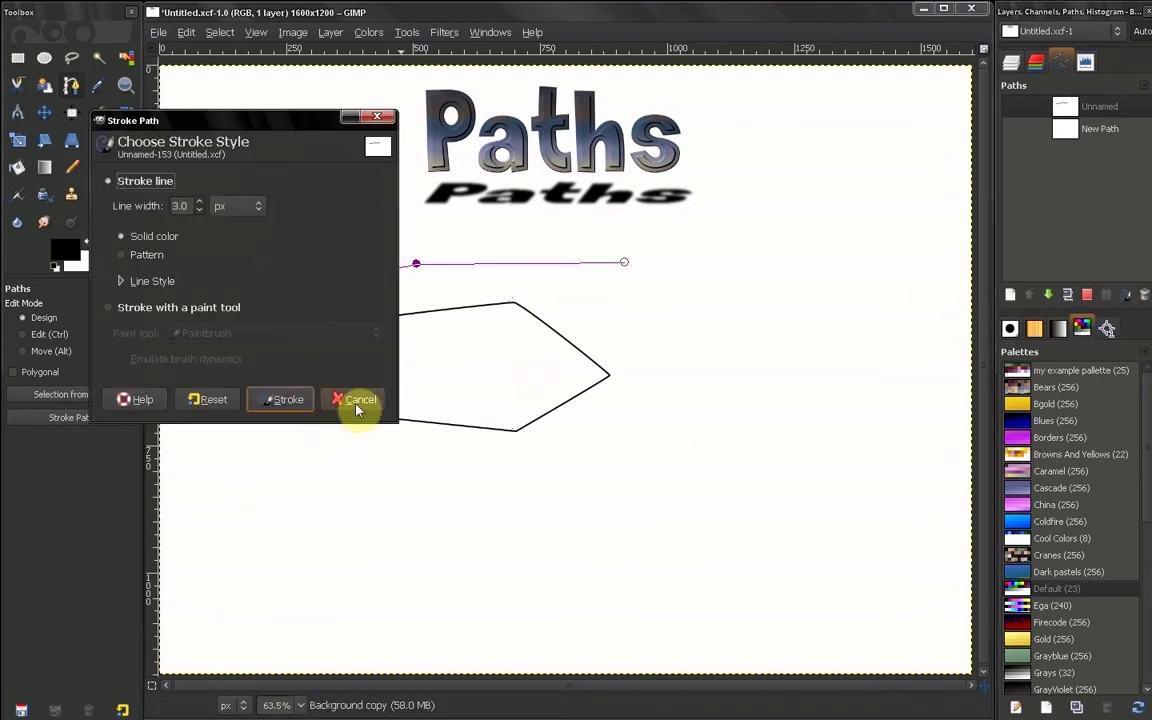
pyautogui.click(357, 402)
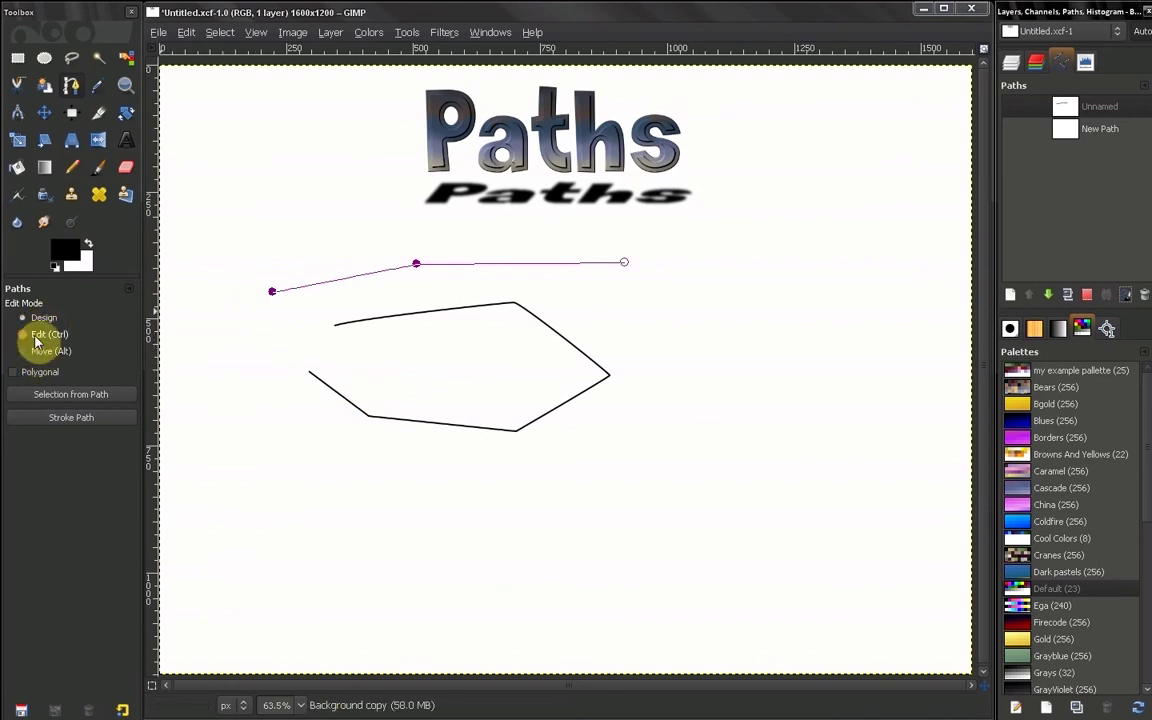
# Drag the path's start anchor down-left and place its middle anchor above the pentagon's upper-left corner.
pyautogui.moveTo(272, 292); pyautogui.dragTo(268, 402)
pyautogui.moveTo(416, 263); pyautogui.dragTo(472, 413)
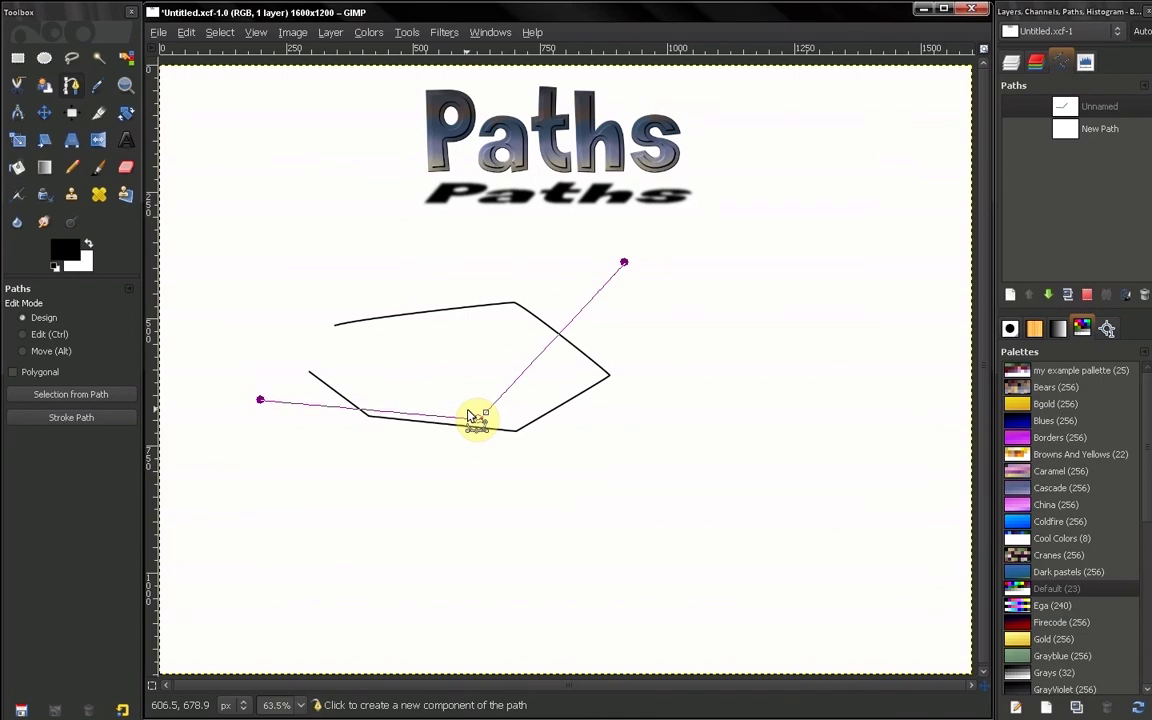
pyautogui.moveTo(475, 418); pyautogui.dragTo(395, 274)
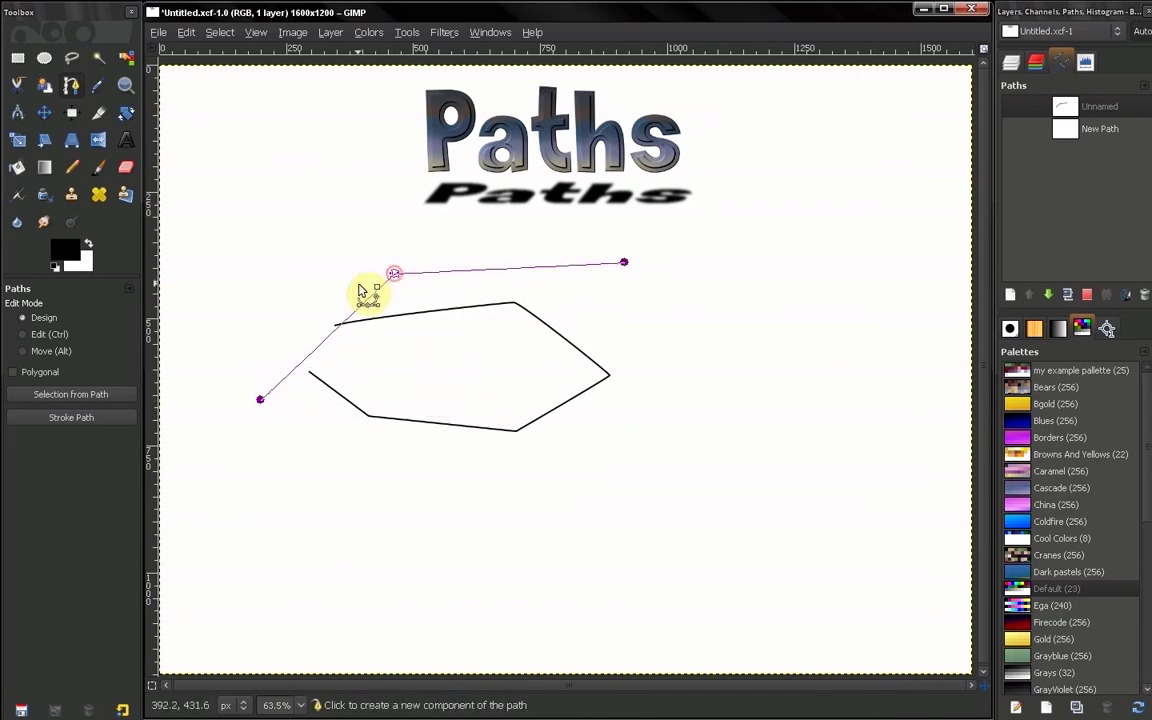